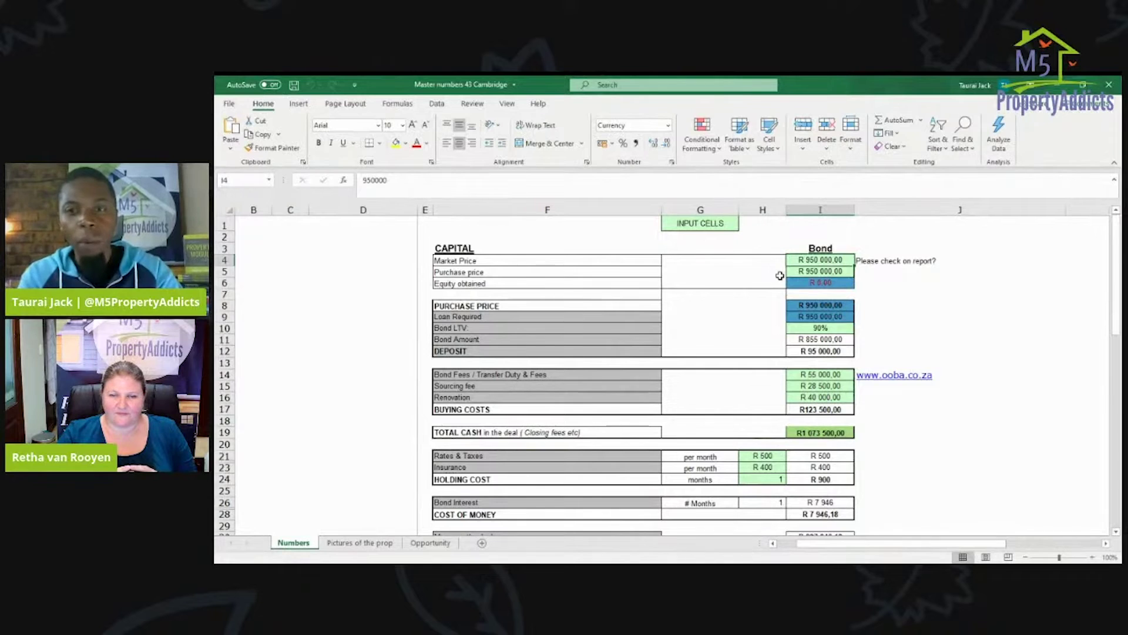
Step: Enter a market price of R 1 300 000 and a purchase price of R 800 000
{"action": "type", "text": "0 000"}
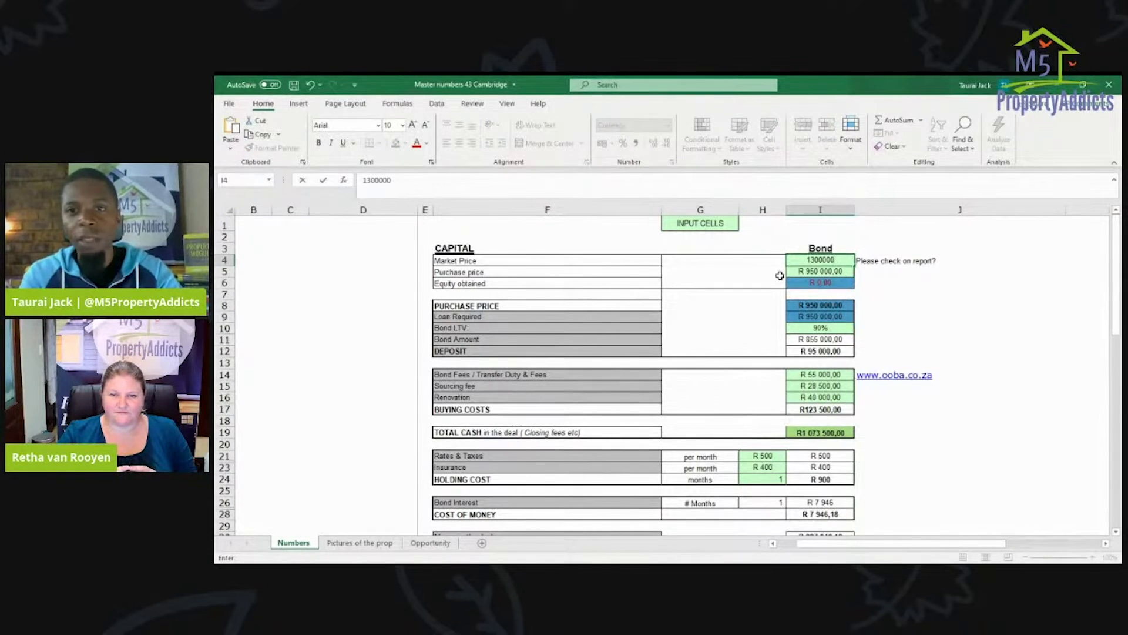
{"action": "key", "text": "Return"}
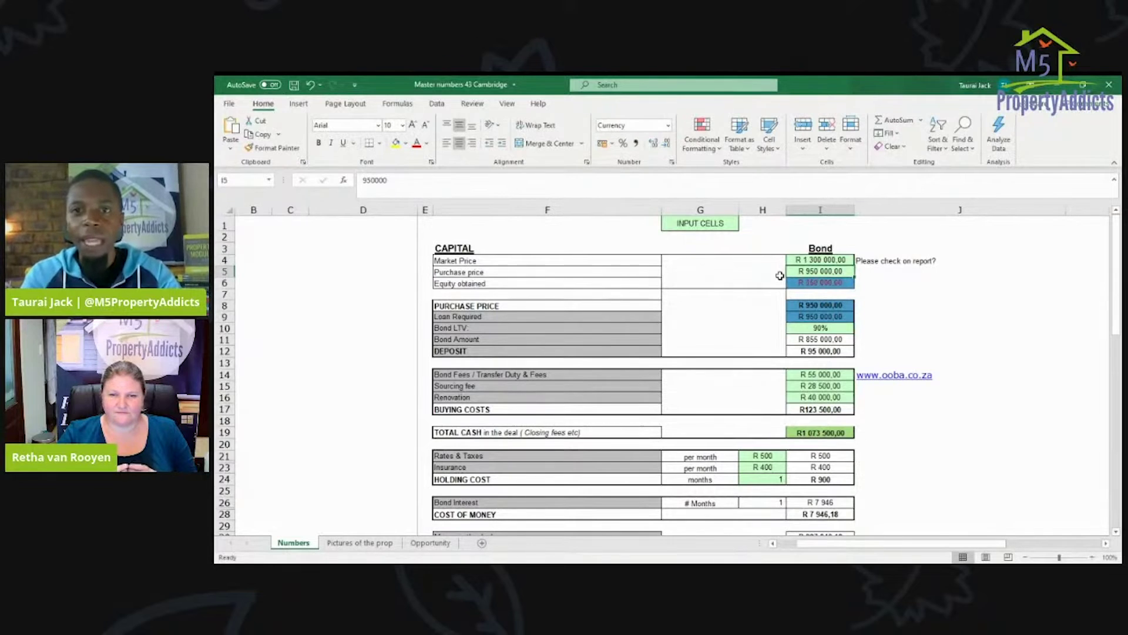
{"action": "key", "text": "Down"}
{"action": "key", "text": "Up"}
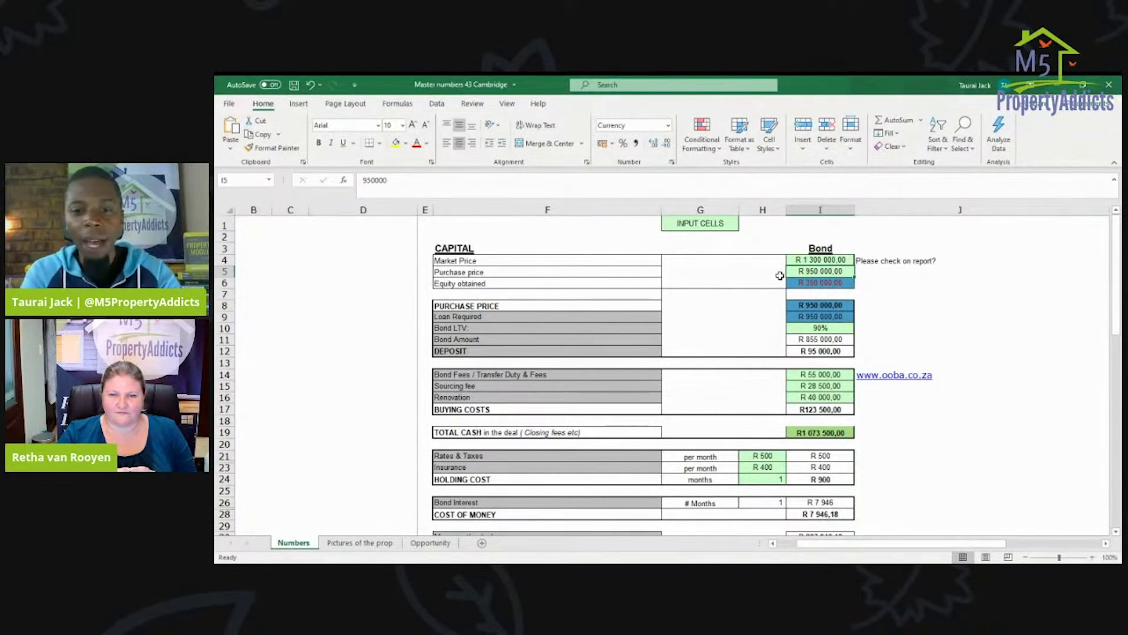
{"action": "type", "text": "800000"}
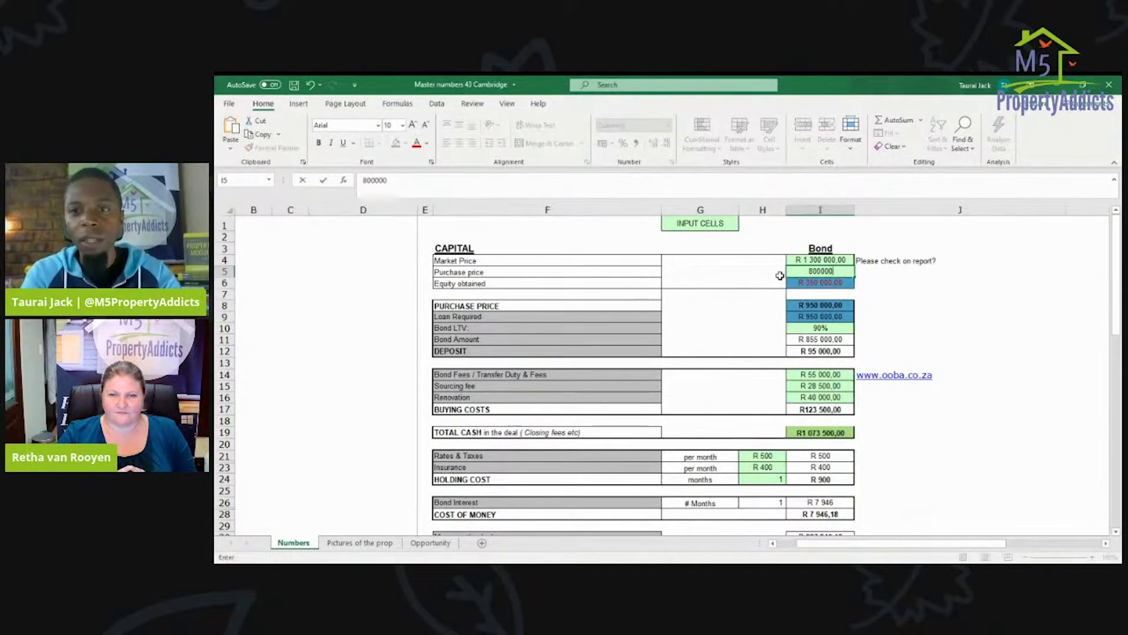
{"action": "key", "text": "Return"}
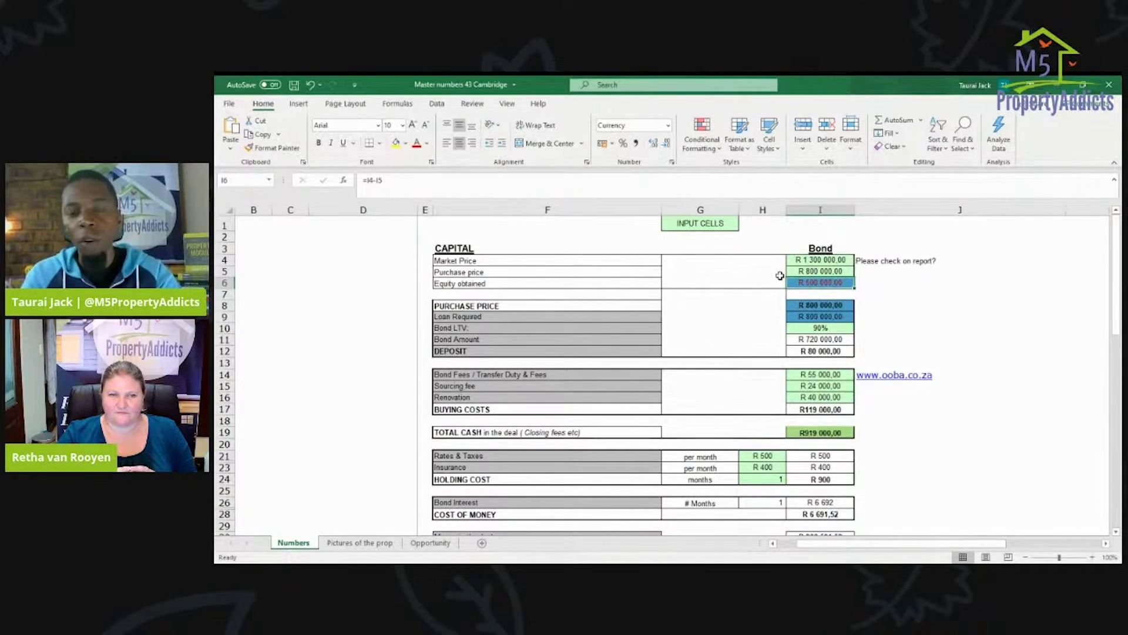
Step: Set the bond LTV percentage to 100%
{"action": "key", "text": "Up"}
{"action": "key", "text": "Up"}
{"action": "key", "text": "Down"}
{"action": "key", "text": "Down"}
{"action": "key", "text": "Down"}
{"action": "key", "text": "Down"}
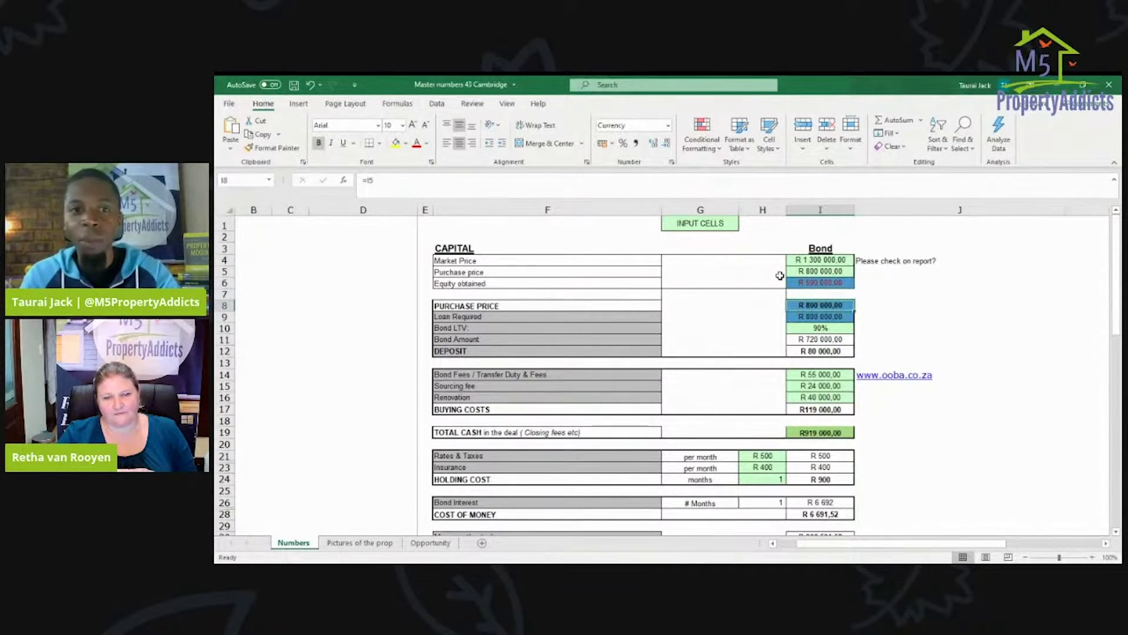
{"action": "key", "text": "Down"}
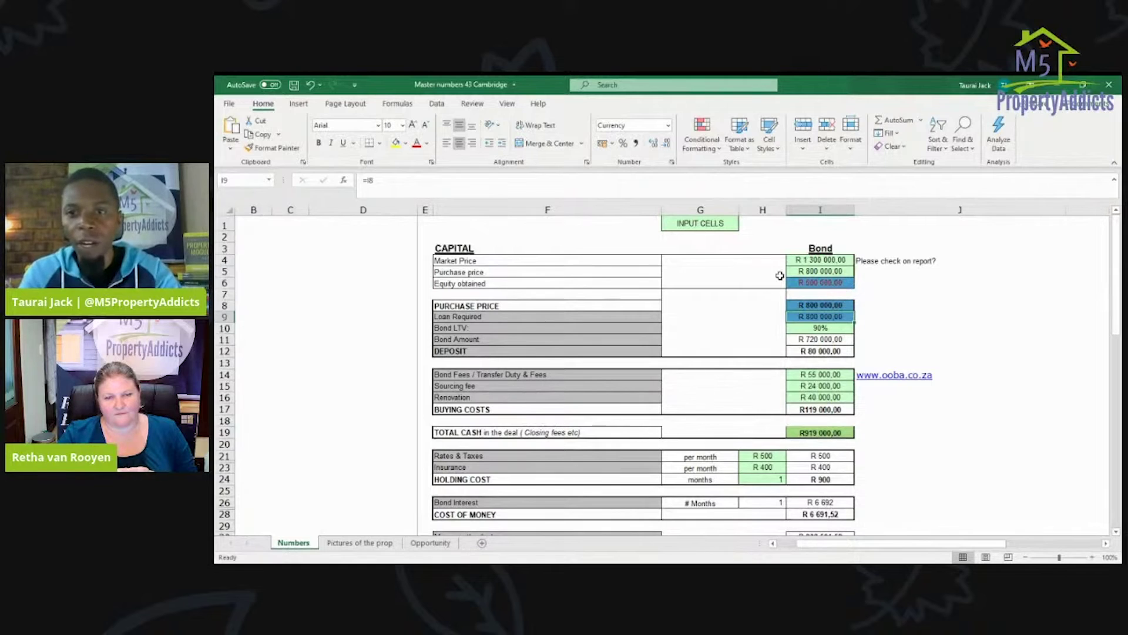
{"action": "key", "text": "Down"}
{"action": "type", "text": "100"}
{"action": "key", "text": "Return"}
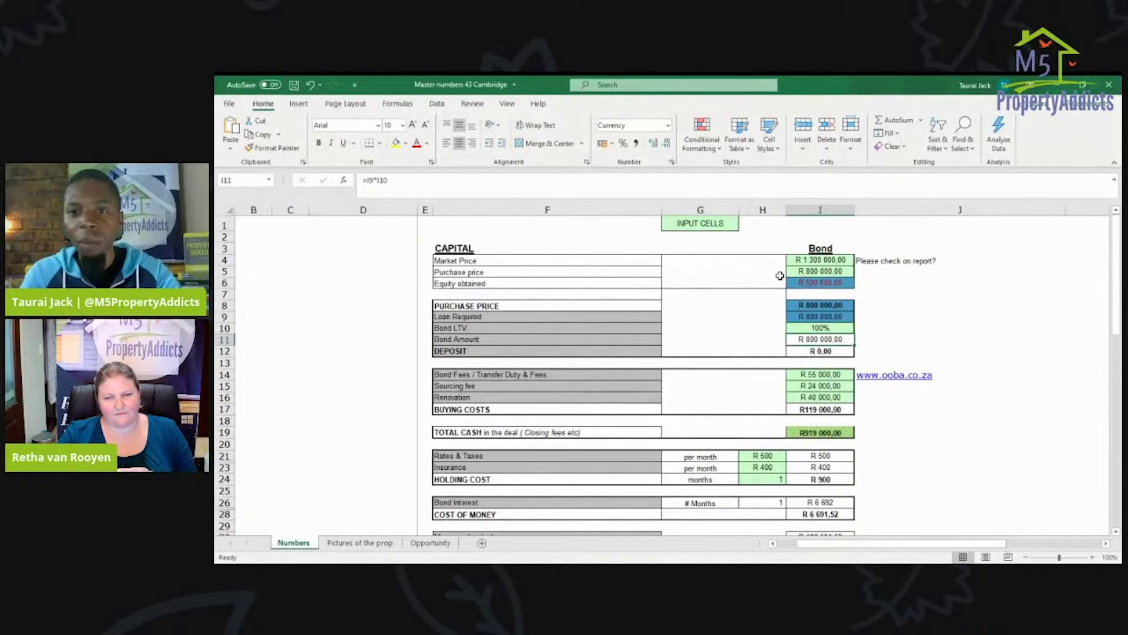
{"action": "key", "text": "Up"}
{"action": "key", "text": "Down"}
{"action": "key", "text": "Down"}
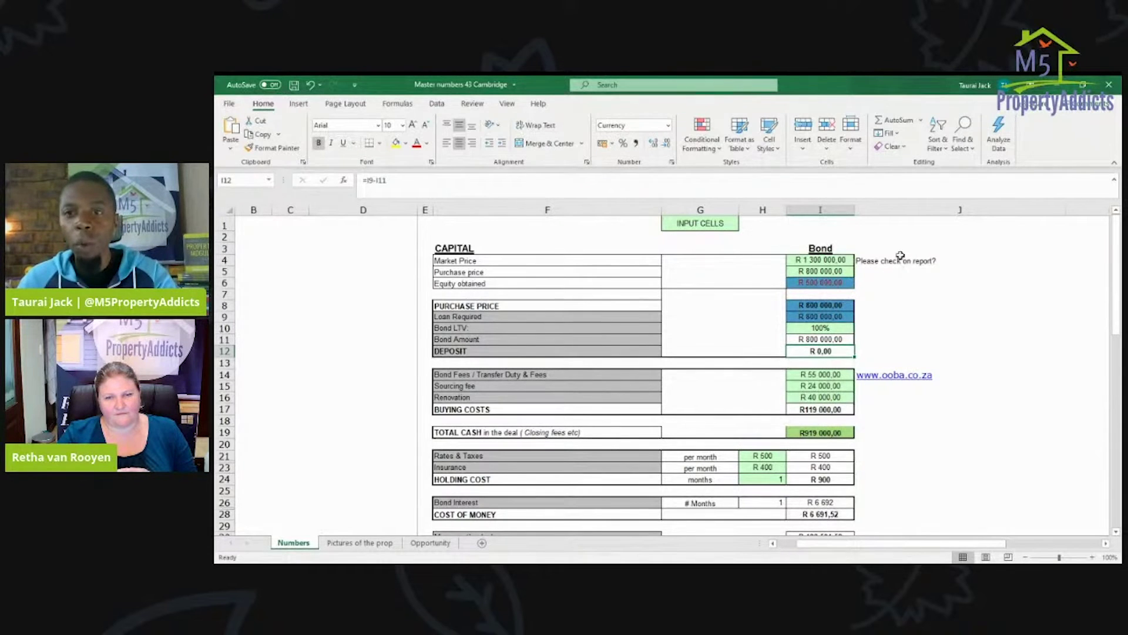
Step: Replace the note beside the market price with 'Lightstone'
{"action": "left_click", "coordinate": [898, 260]}
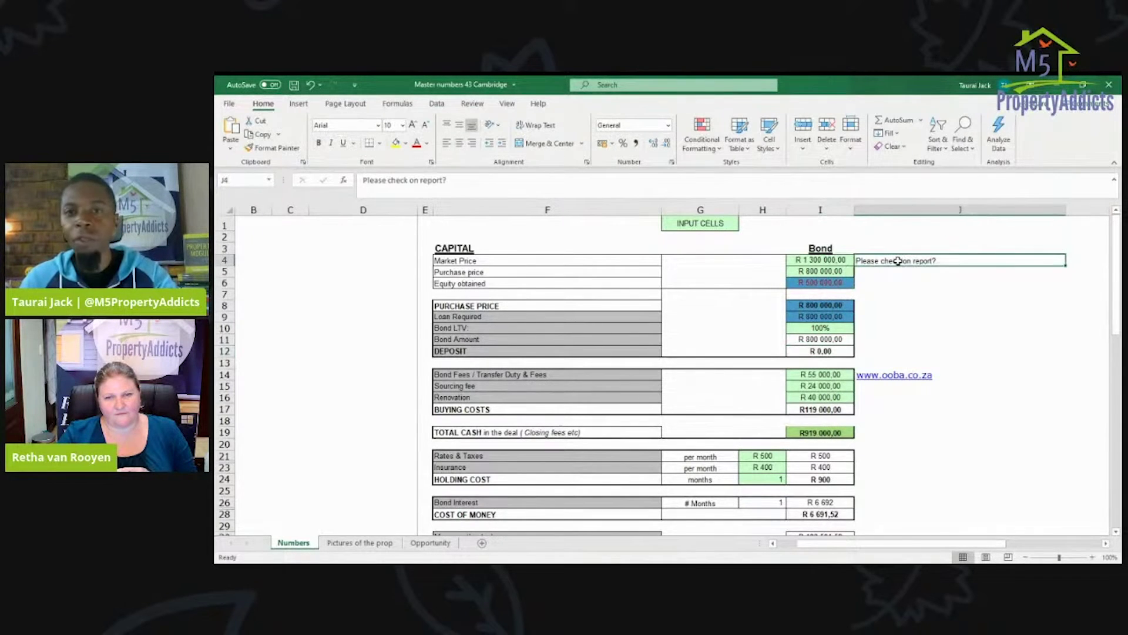
{"action": "type", "text": "Lightstone"}
{"action": "key", "text": "Return"}
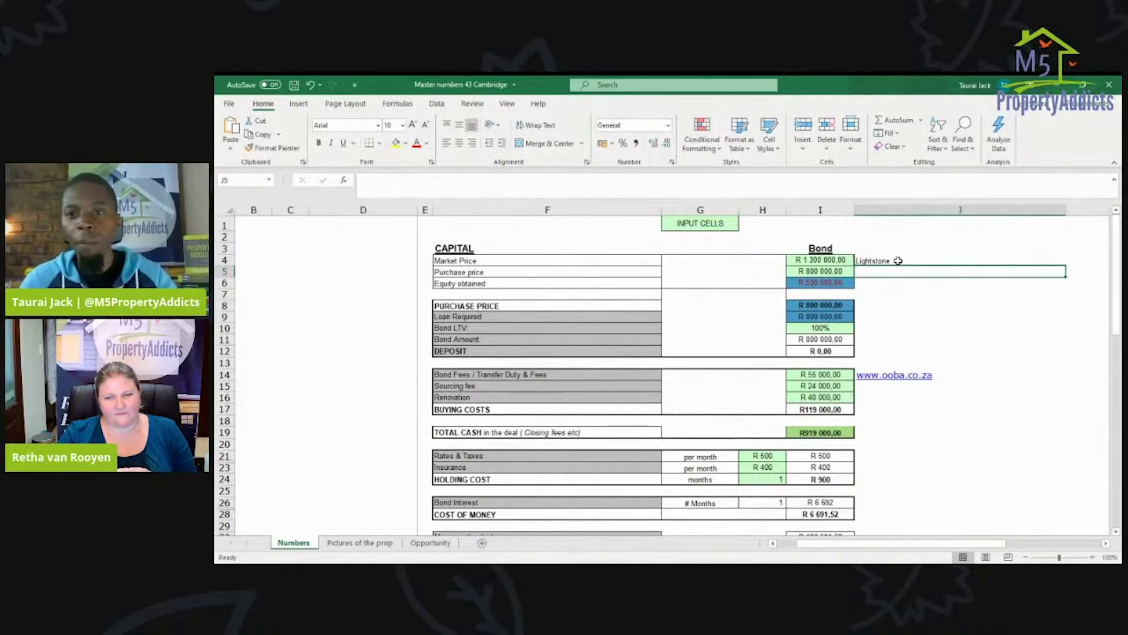
Step: Review the Bond Fees / Transfer Duty amount and its ooba source link
{"action": "scroll", "coordinate": [838, 271], "scroll_direction": "down", "scroll_amount": 1}
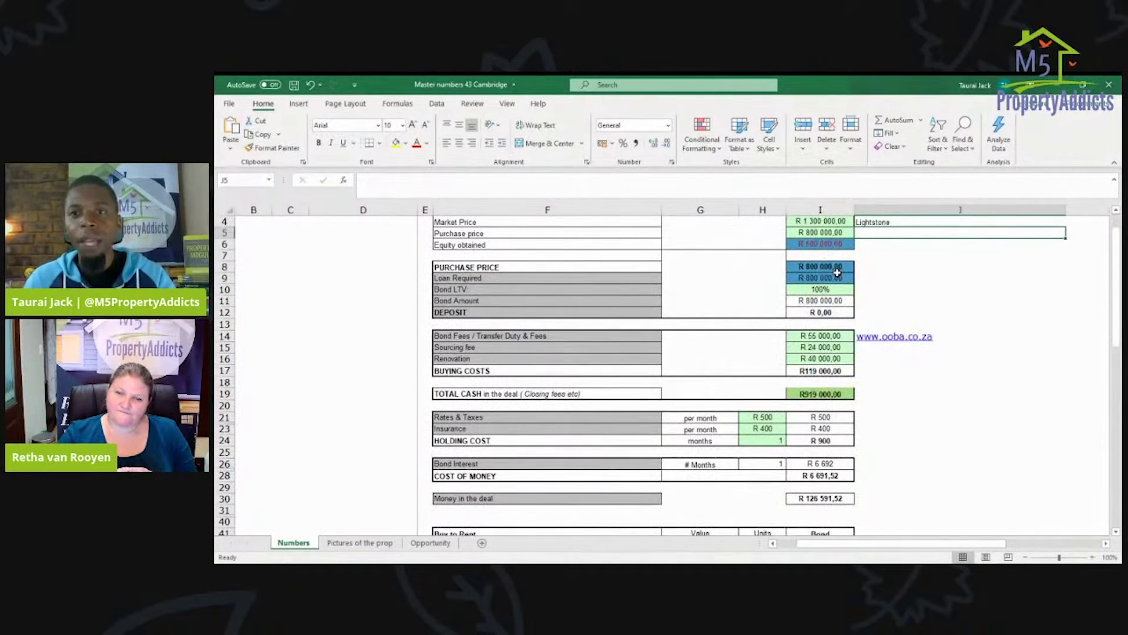
{"action": "left_click", "coordinate": [826, 336]}
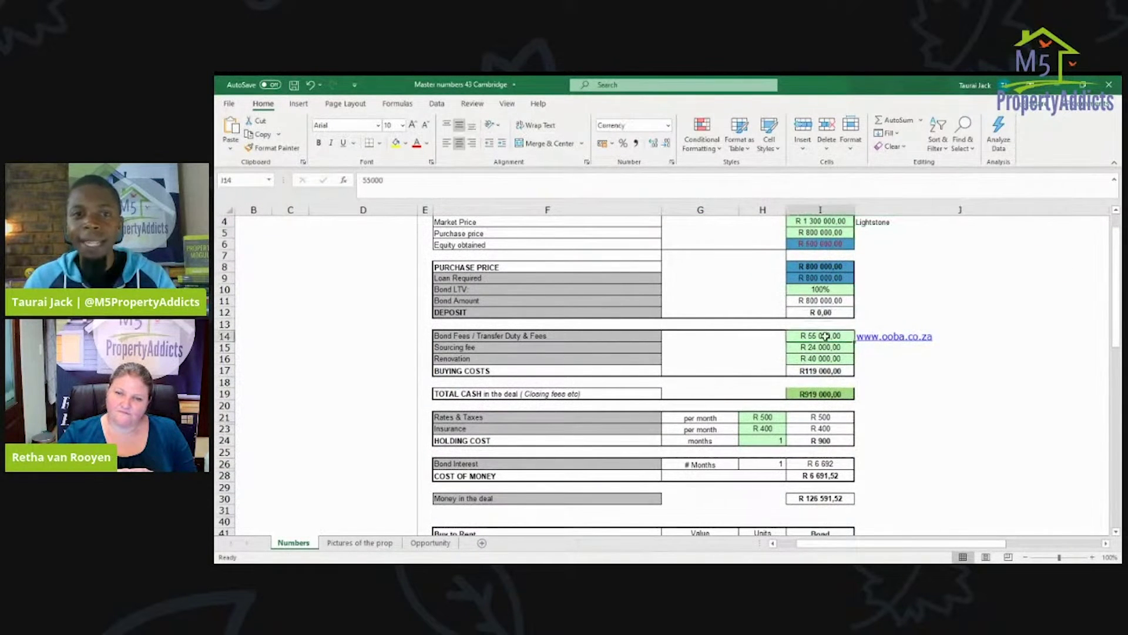
{"action": "left_click", "coordinate": [565, 335]}
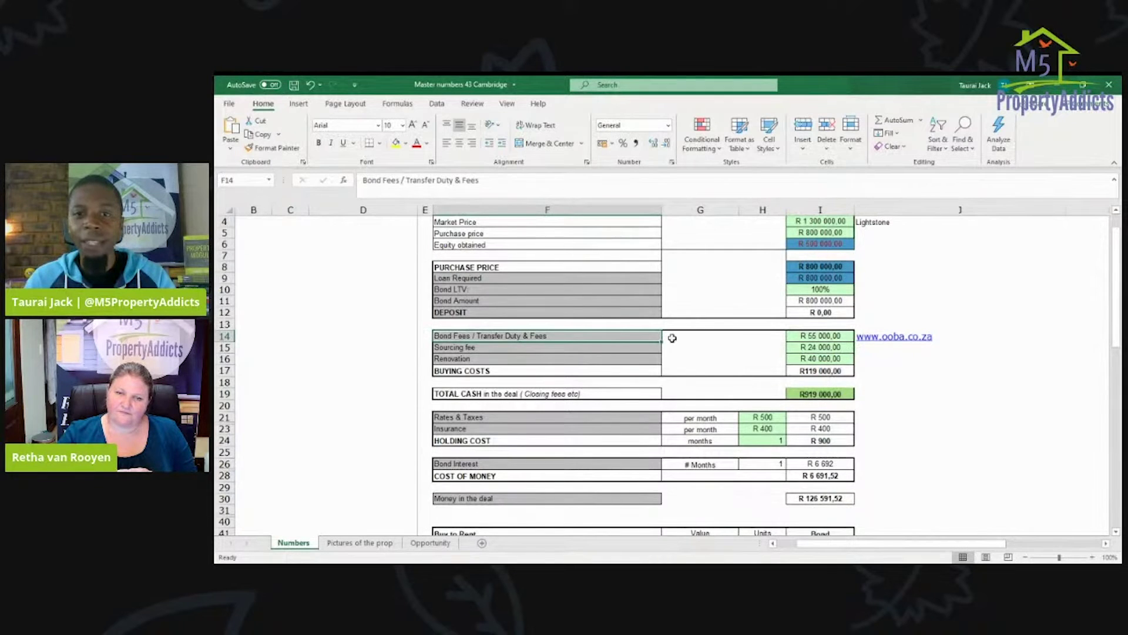
{"action": "left_click", "coordinate": [946, 336]}
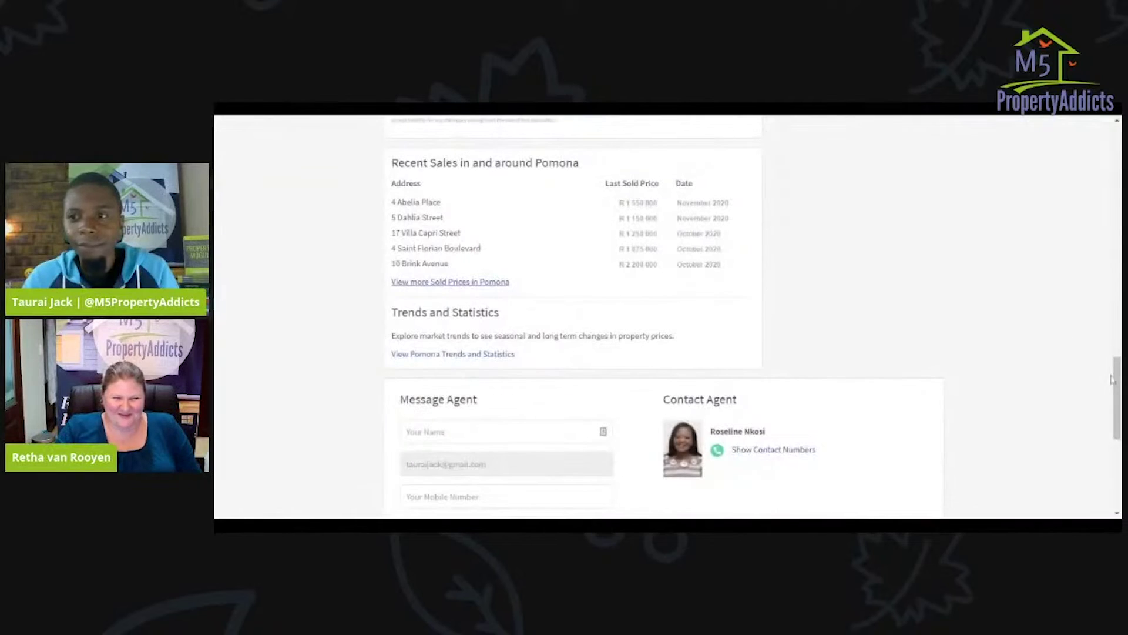
Step: Go from the Property24 listing to its Bond and Transfer Calculator
{"action": "left_click_drag", "start_coordinate": [1116, 388], "coordinate": [1115, 159]}
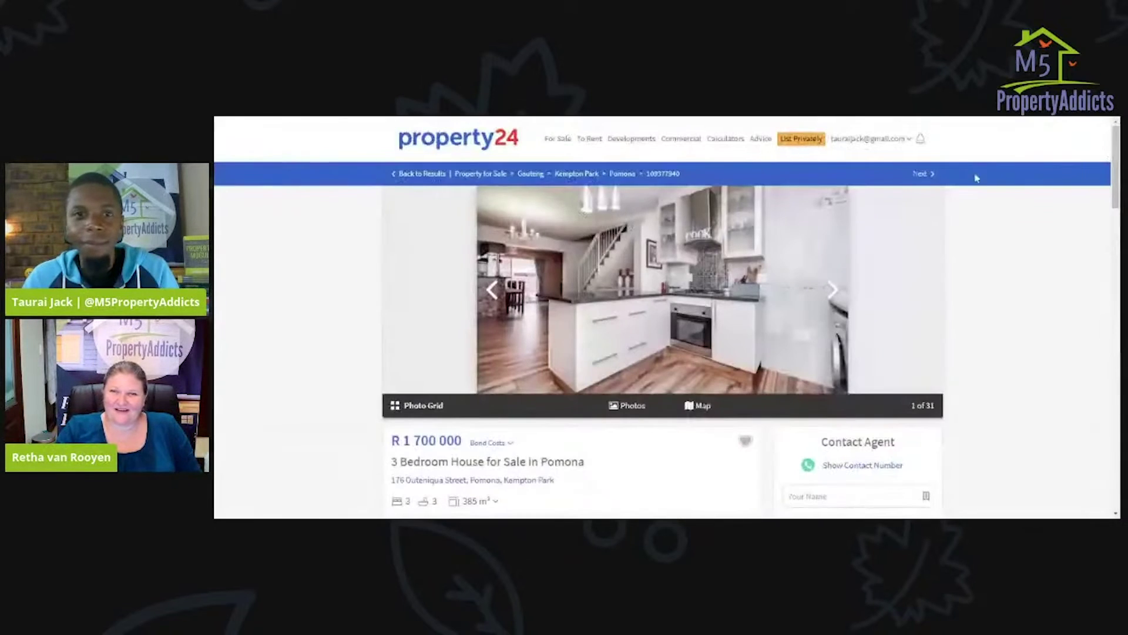
{"action": "mouse_move", "coordinate": [741, 144]}
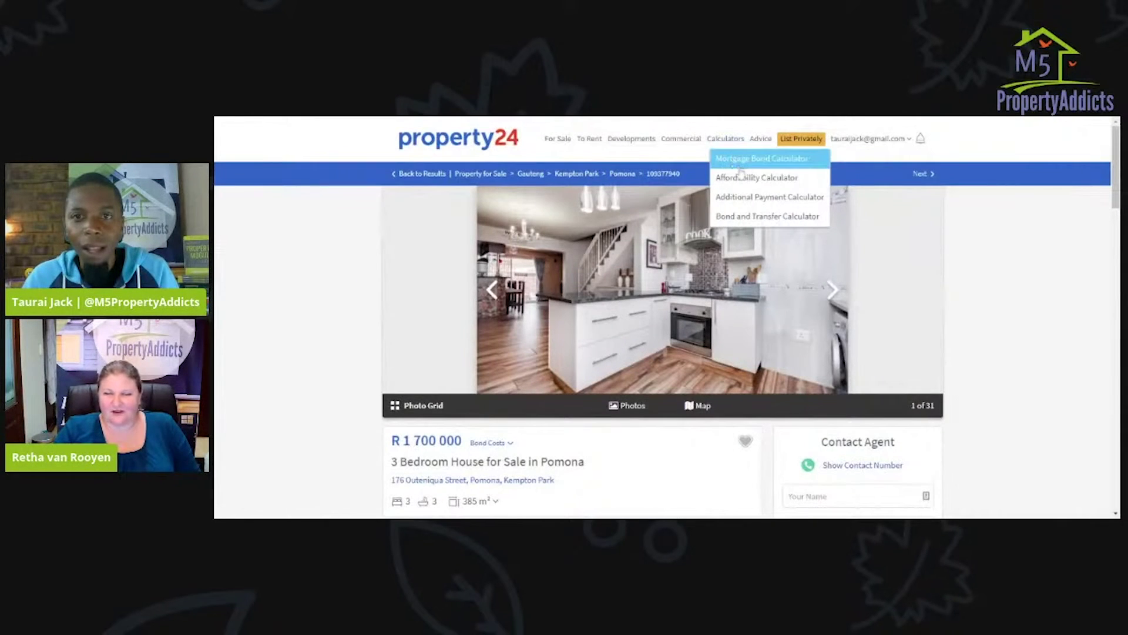
{"action": "left_click", "coordinate": [737, 219]}
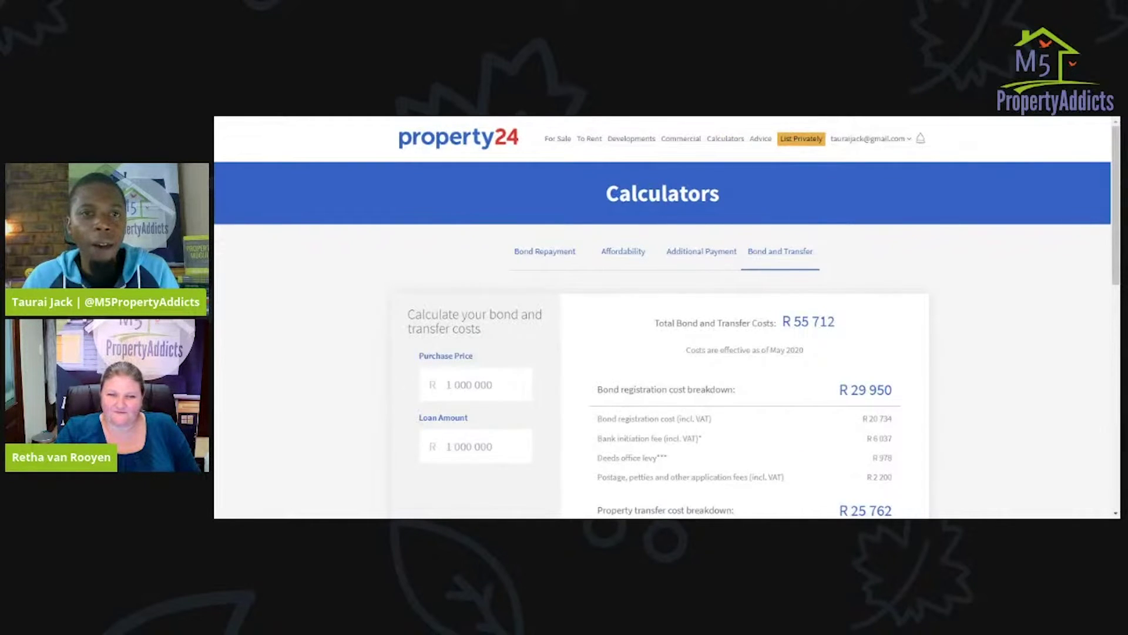
{"action": "scroll", "coordinate": [738, 220], "scroll_direction": "down", "scroll_amount": 3}
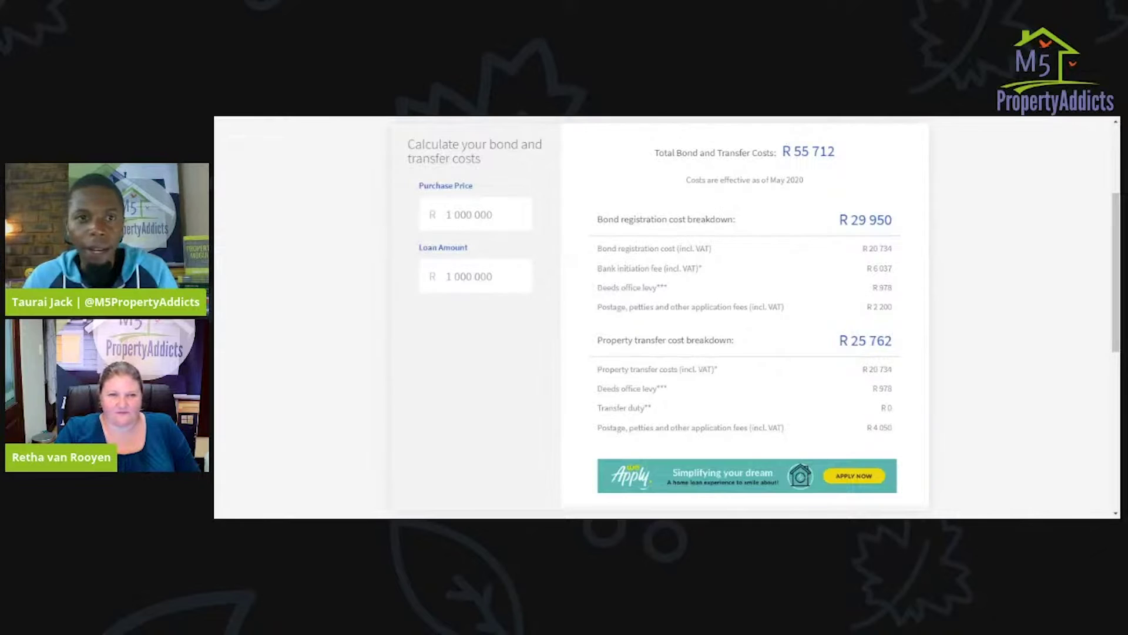
Step: Enter R 800 000 as purchase price and loan amount, then highlight the R 48 698 total cost
{"action": "left_click", "coordinate": [476, 214]}
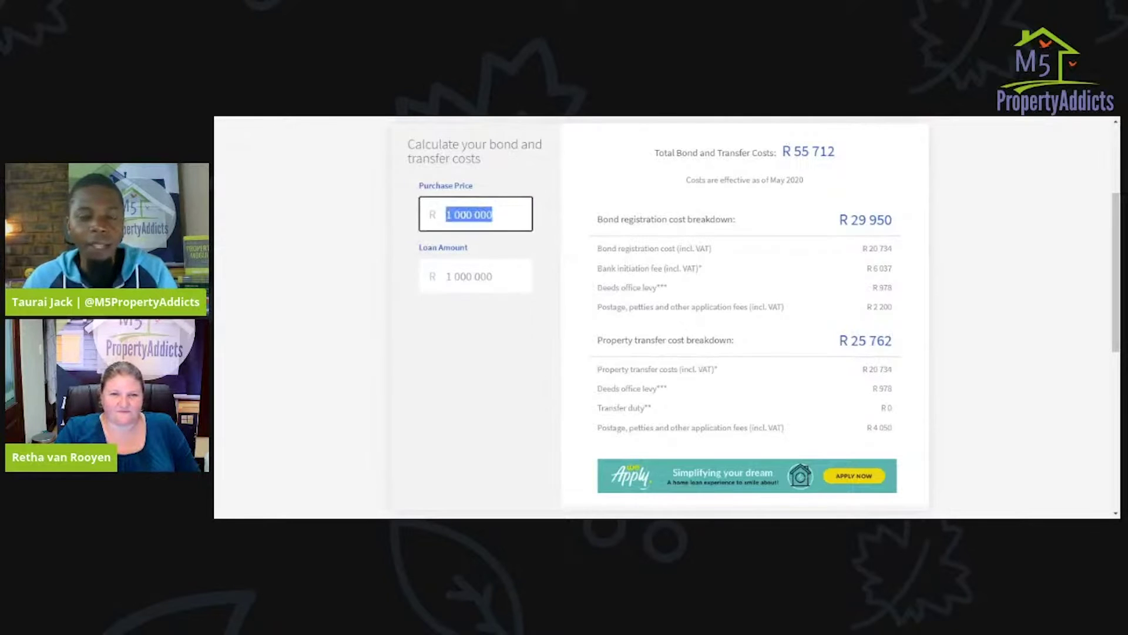
{"action": "type", "text": "800000"}
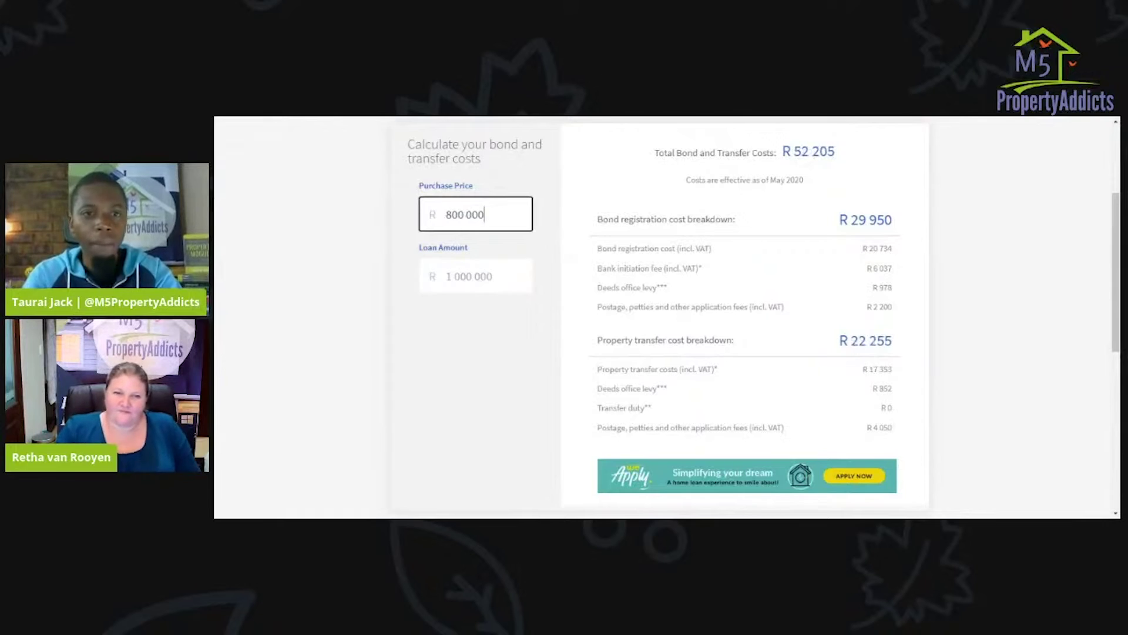
{"action": "left_click", "coordinate": [476, 277]}
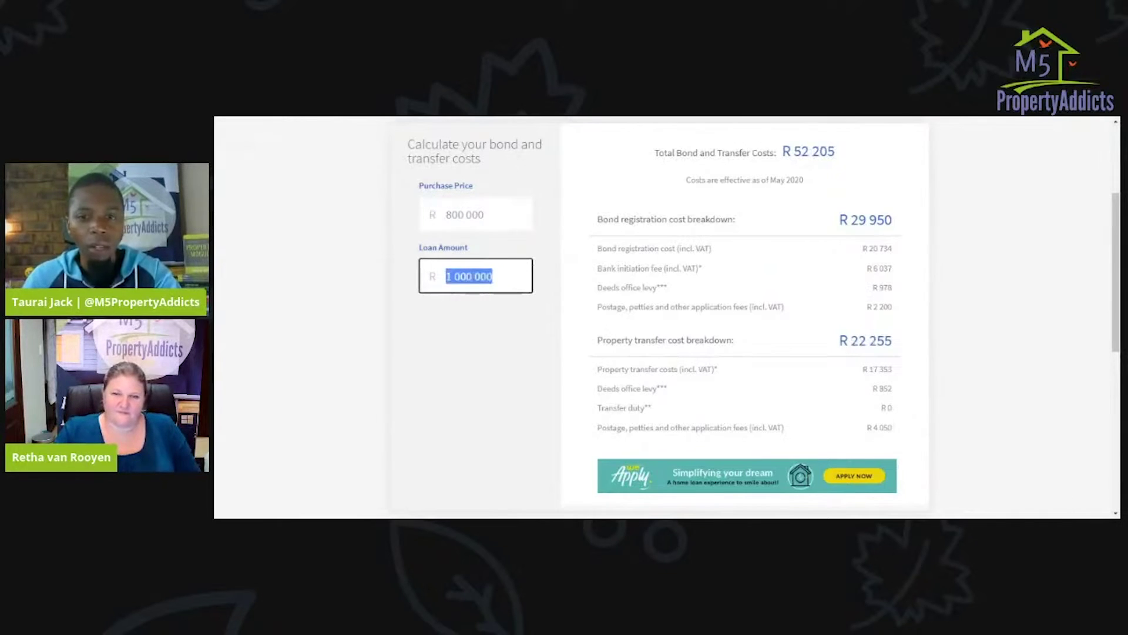
{"action": "type", "text": "800000"}
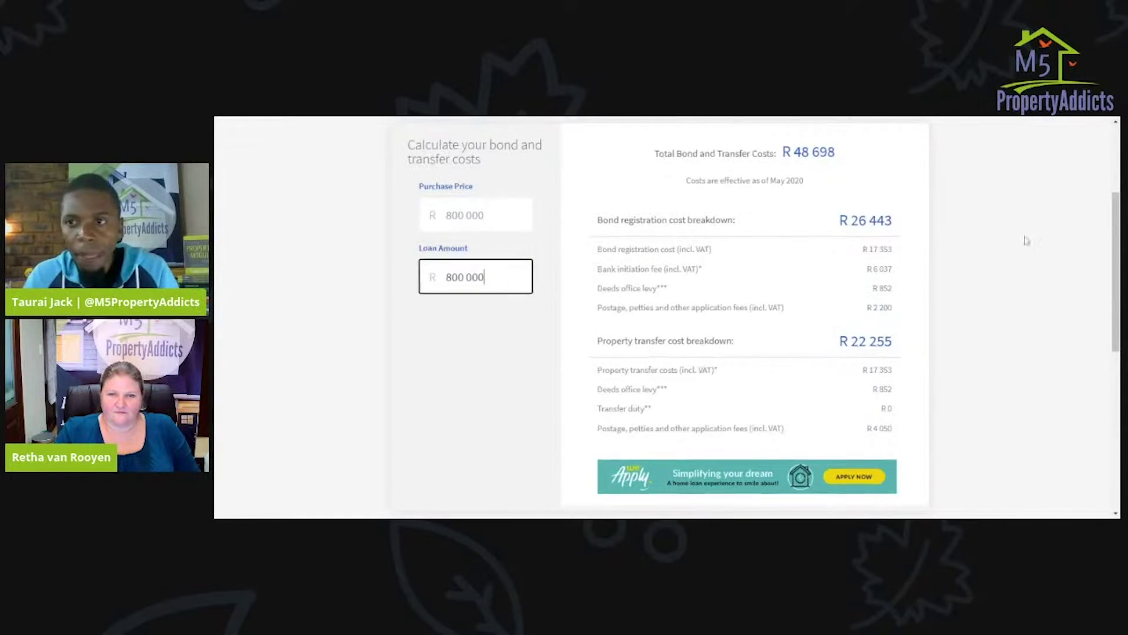
{"action": "scroll", "coordinate": [1025, 240], "scroll_direction": "up", "scroll_amount": 3}
{"action": "scroll", "coordinate": [1025, 240], "scroll_direction": "down", "scroll_amount": 1}
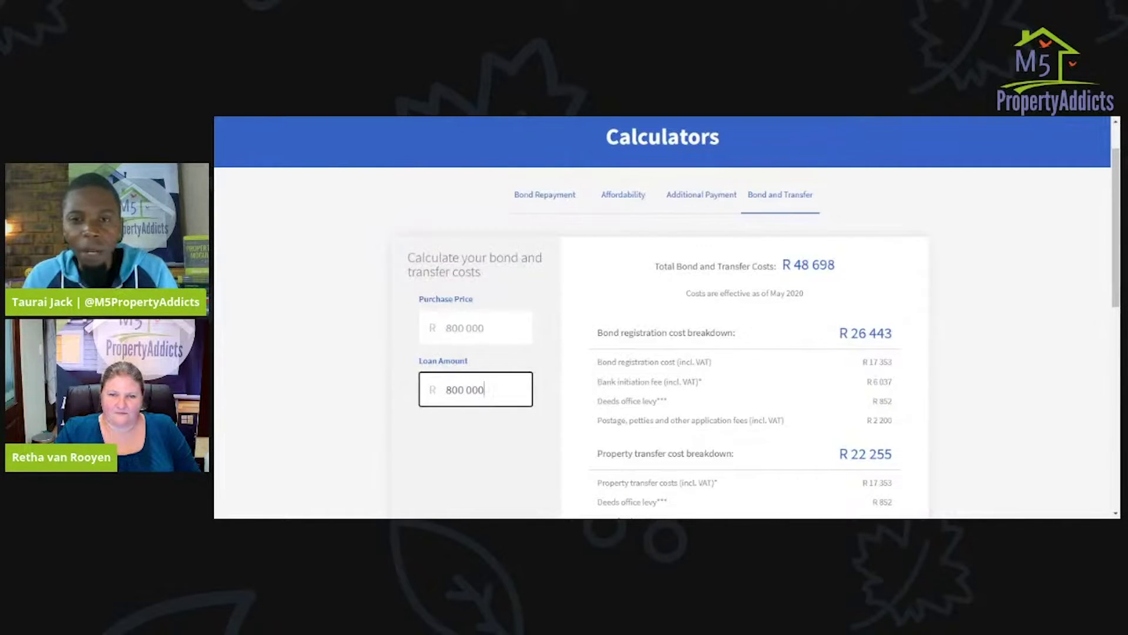
{"action": "left_click_drag", "start_coordinate": [794, 264], "coordinate": [845, 266]}
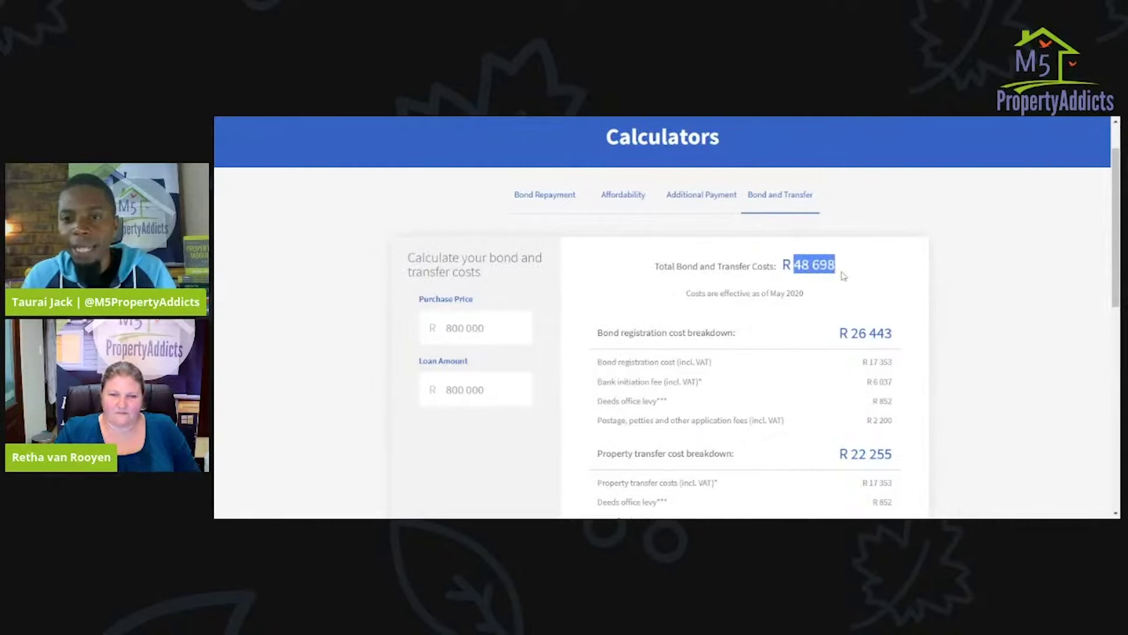
{"action": "scroll", "coordinate": [667, 317], "scroll_direction": "down", "scroll_amount": 2}
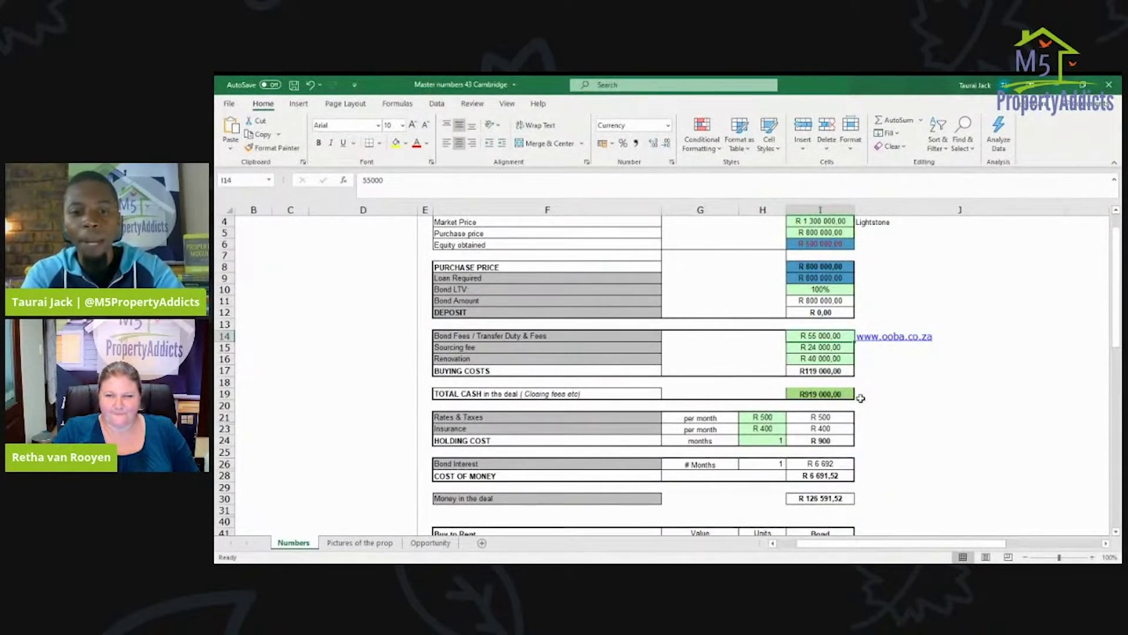
Step: Set bond fees to R 50 000 and change their source note from ooba to 'property24'
{"action": "type", "text": "50000"}
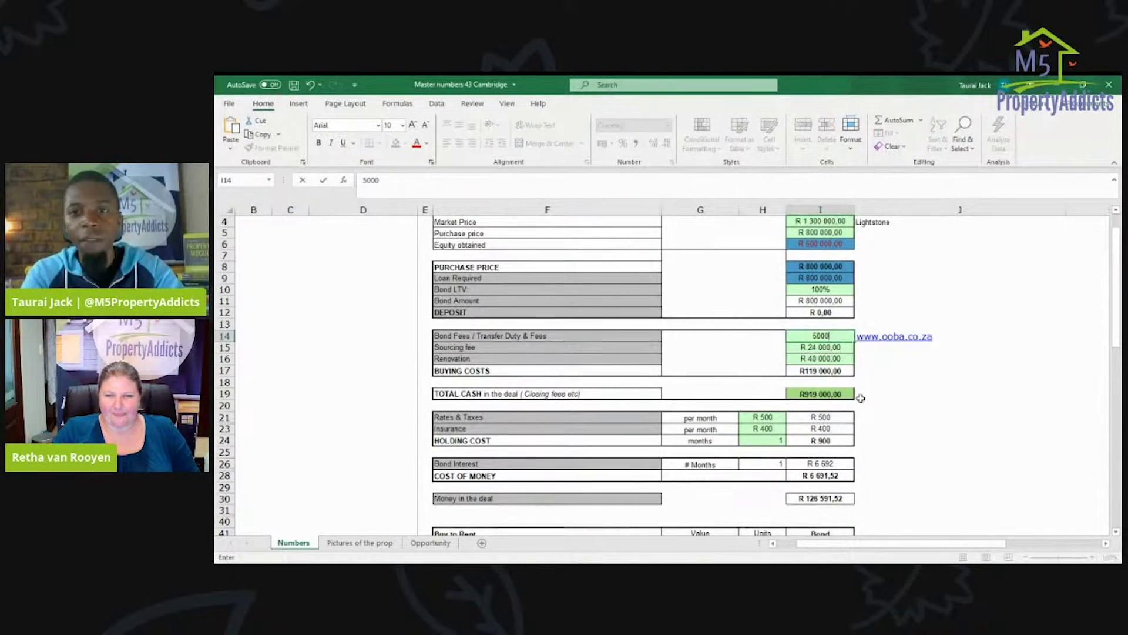
{"action": "key", "text": "Return"}
{"action": "key", "text": "Up"}
{"action": "key", "text": "Right"}
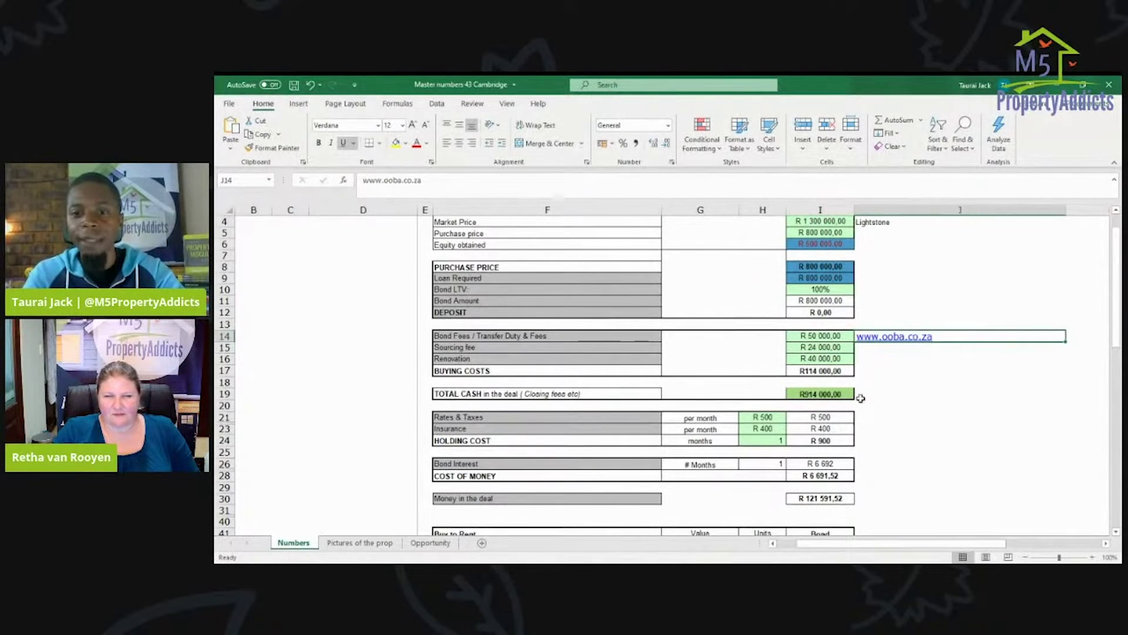
{"action": "key", "text": "Delete"}
{"action": "type", "text": "pro"}
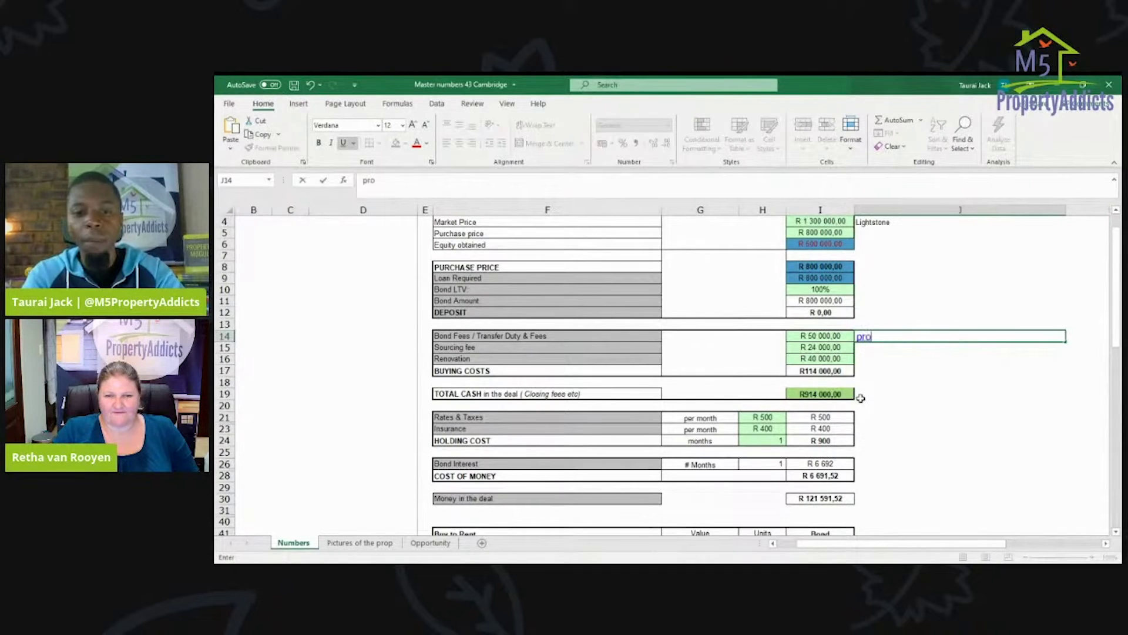
{"action": "type", "text": "perty24"}
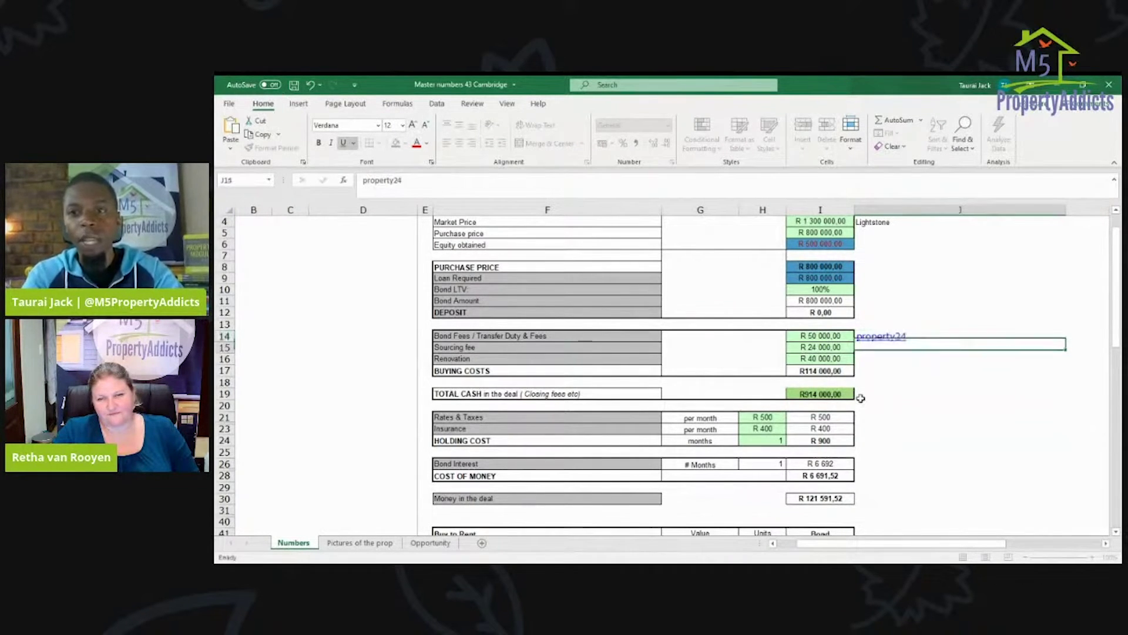
{"action": "key", "text": "Return"}
{"action": "key", "text": "Left"}
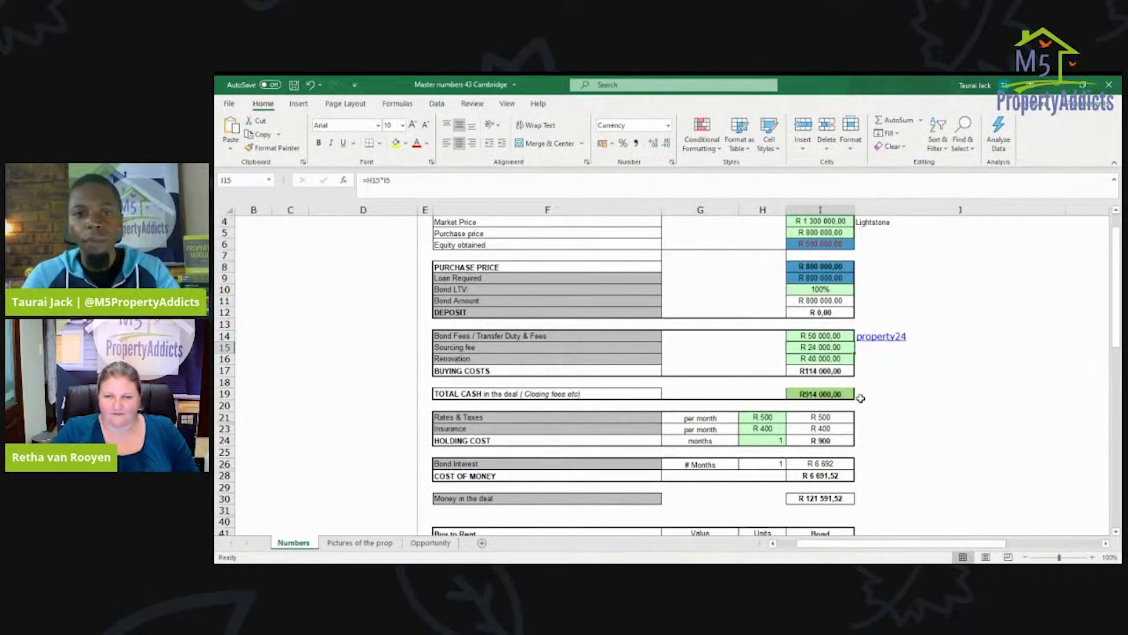
{"action": "left_click", "coordinate": [903, 369]}
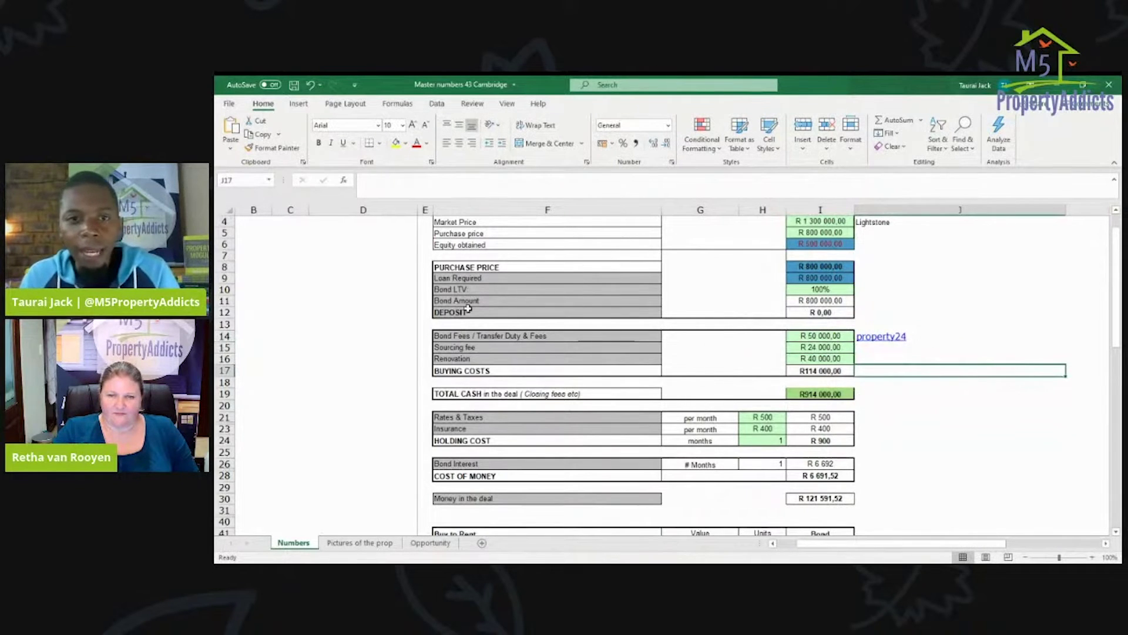
Step: Delete the Sourcing fee row from the buying costs
{"action": "left_click", "coordinate": [226, 358]}
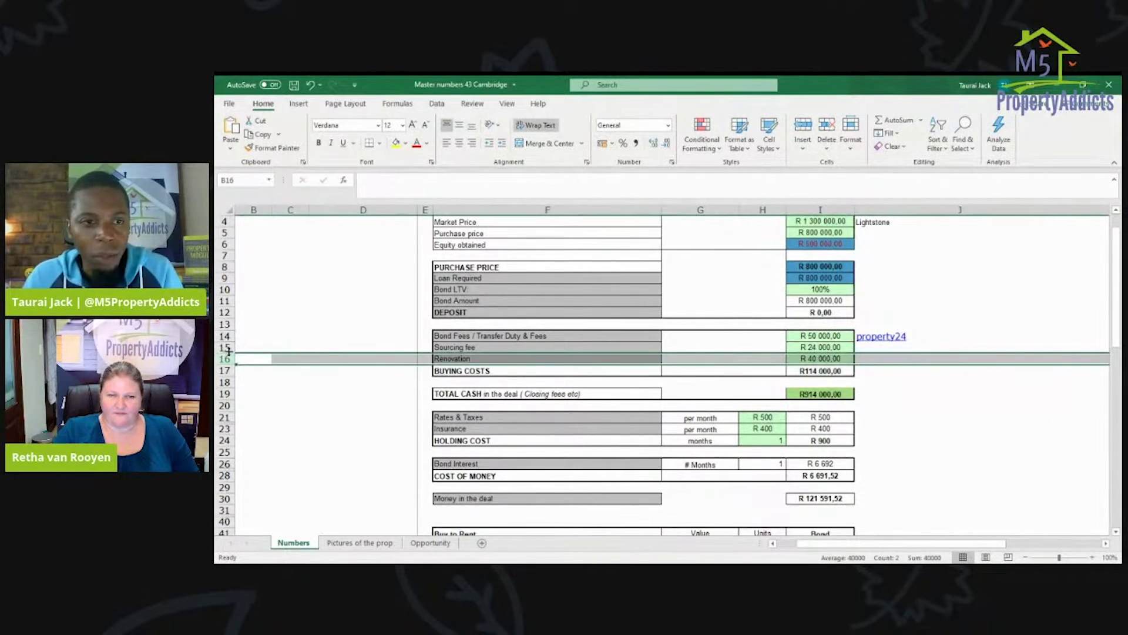
{"action": "left_click", "coordinate": [224, 347]}
{"action": "right_click", "coordinate": [223, 347]}
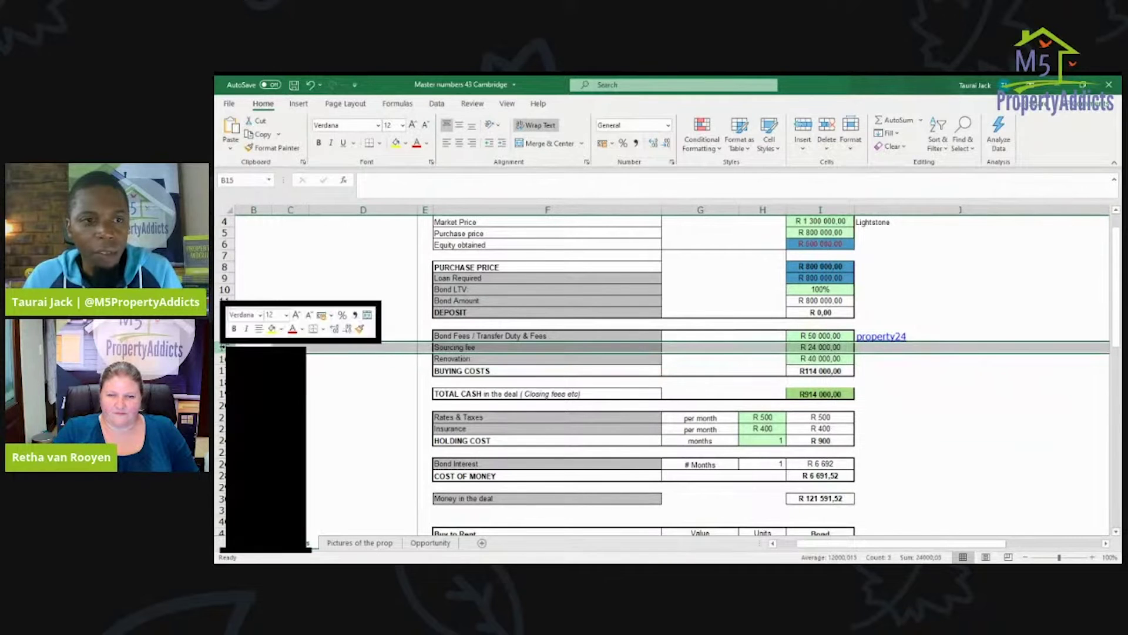
{"action": "left_click", "coordinate": [259, 456]}
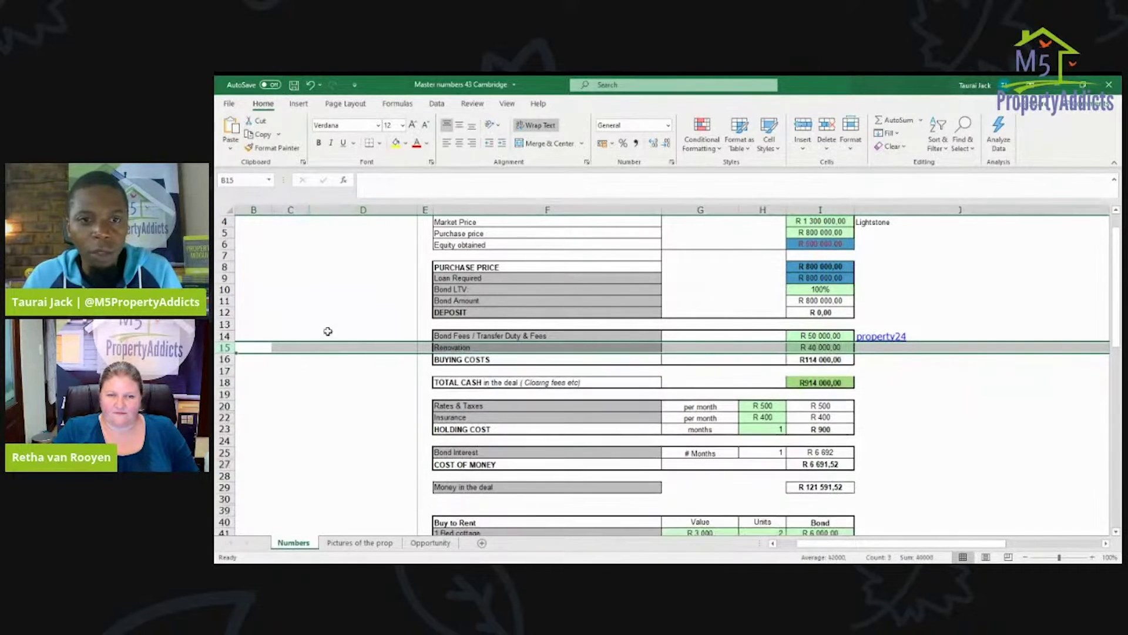
{"action": "left_click", "coordinate": [820, 346]}
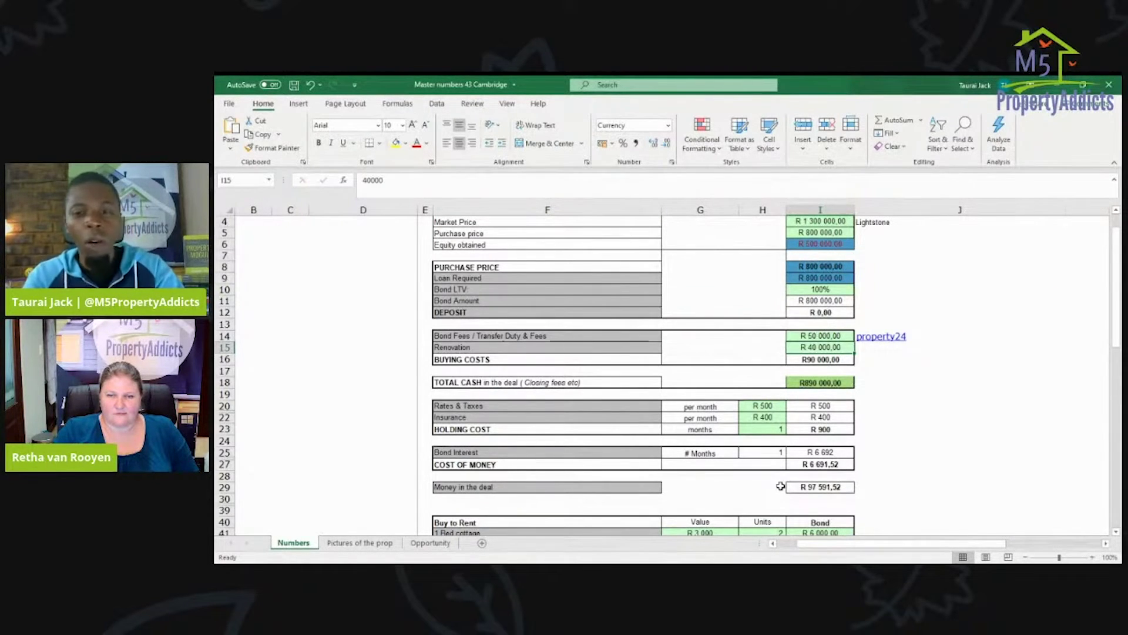
Step: Set Renovation to R 100 000 with a 'Builder' note beside it
{"action": "type", "text": "100000"}
{"action": "key", "text": "Return"}
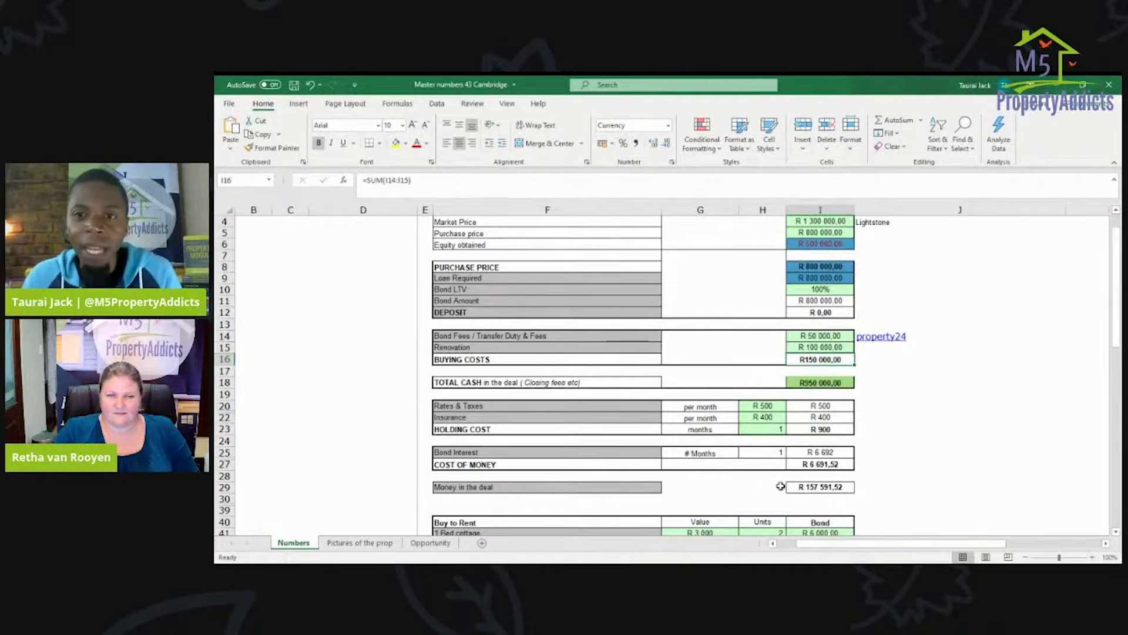
{"action": "double_click", "coordinate": [870, 348]}
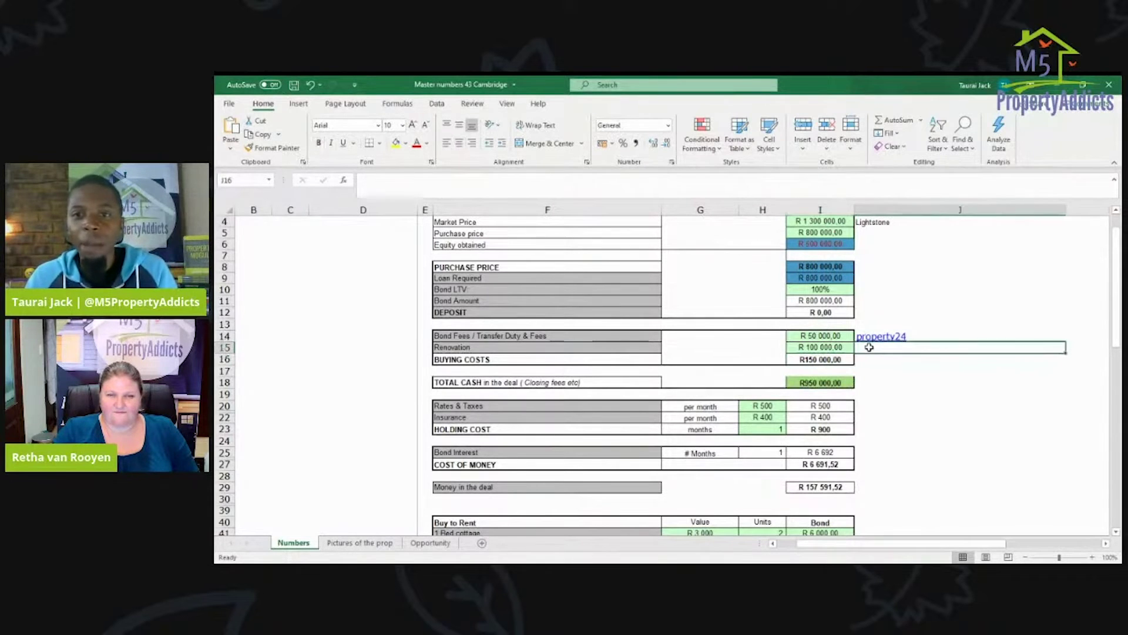
{"action": "type", "text": "Builder"}
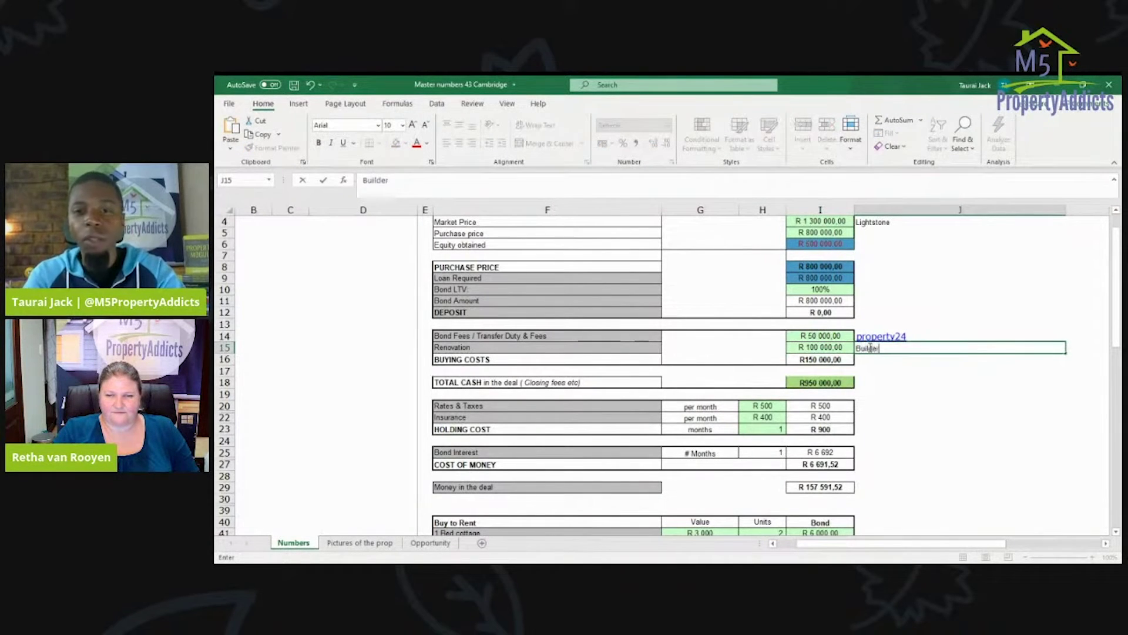
{"action": "key", "text": "Return"}
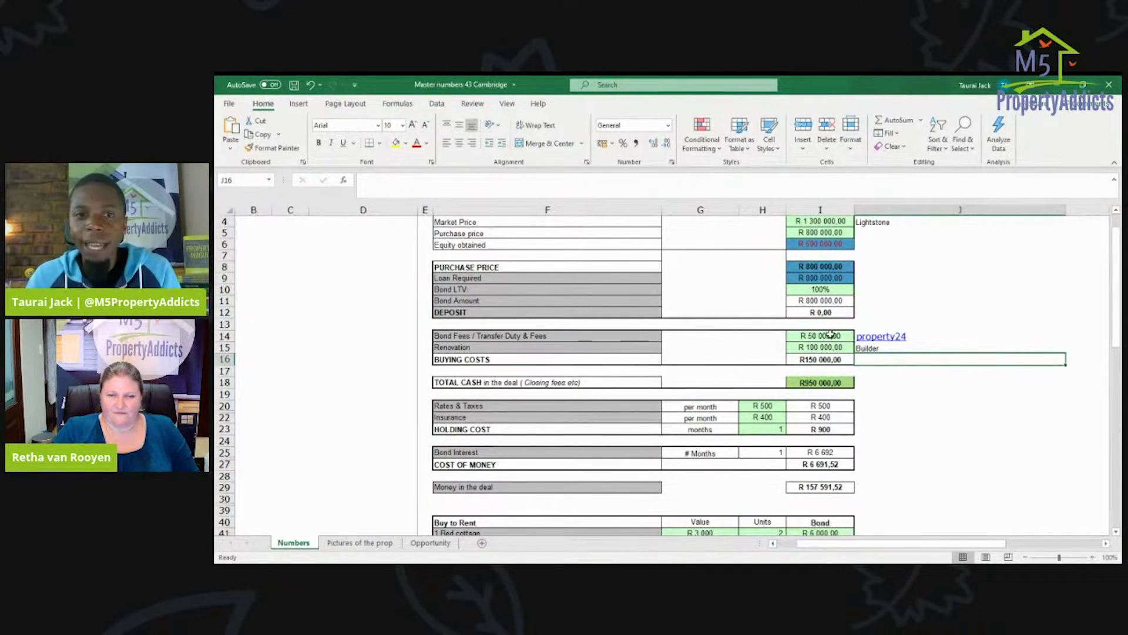
{"action": "left_click", "coordinate": [821, 359]}
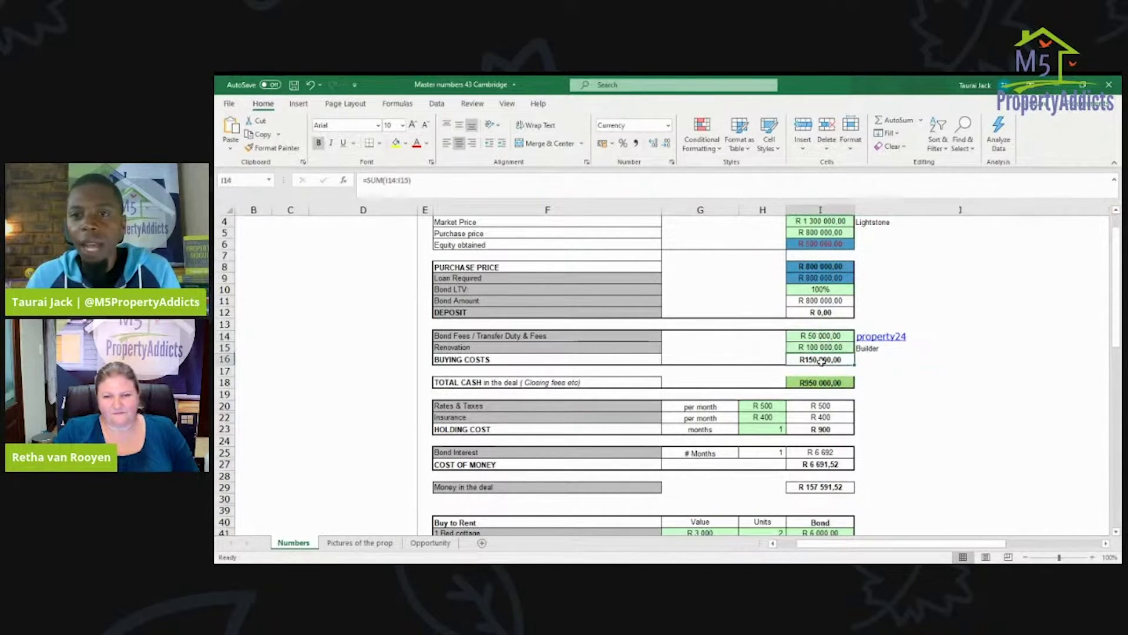
Step: Try an 80% bond LTV against the deposit and total cash, then restore 100%
{"action": "left_click", "coordinate": [826, 289]}
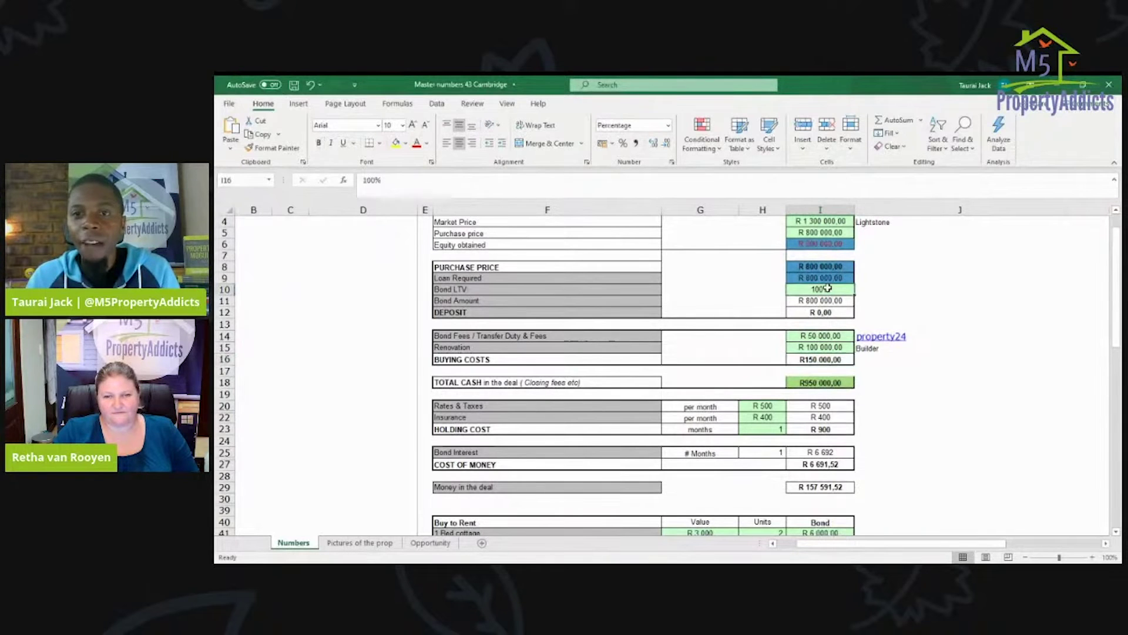
{"action": "type", "text": "80"}
{"action": "key", "text": "Return"}
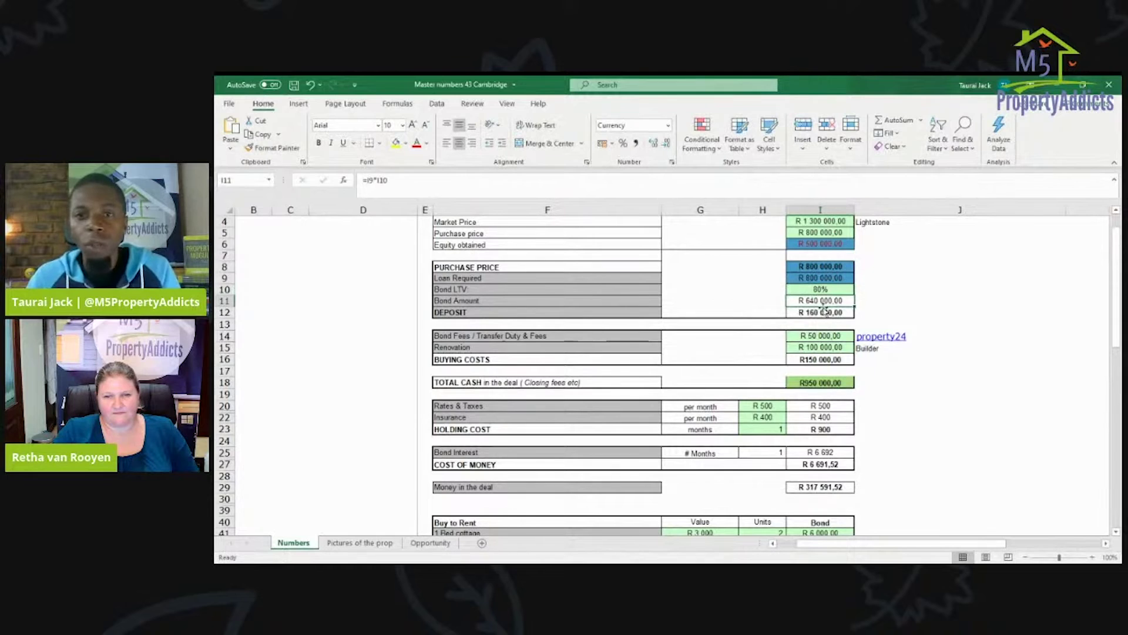
{"action": "left_click", "coordinate": [820, 312]}
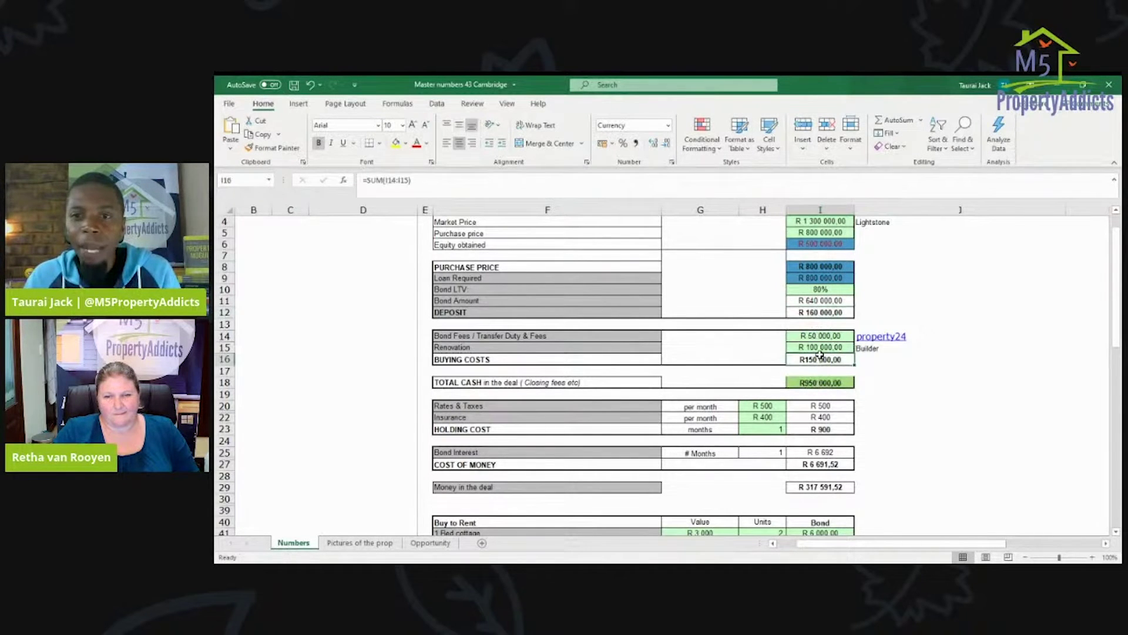
{"action": "left_click", "coordinate": [819, 356]}
{"action": "left_click", "coordinate": [818, 383]}
{"action": "left_click", "coordinate": [831, 290]}
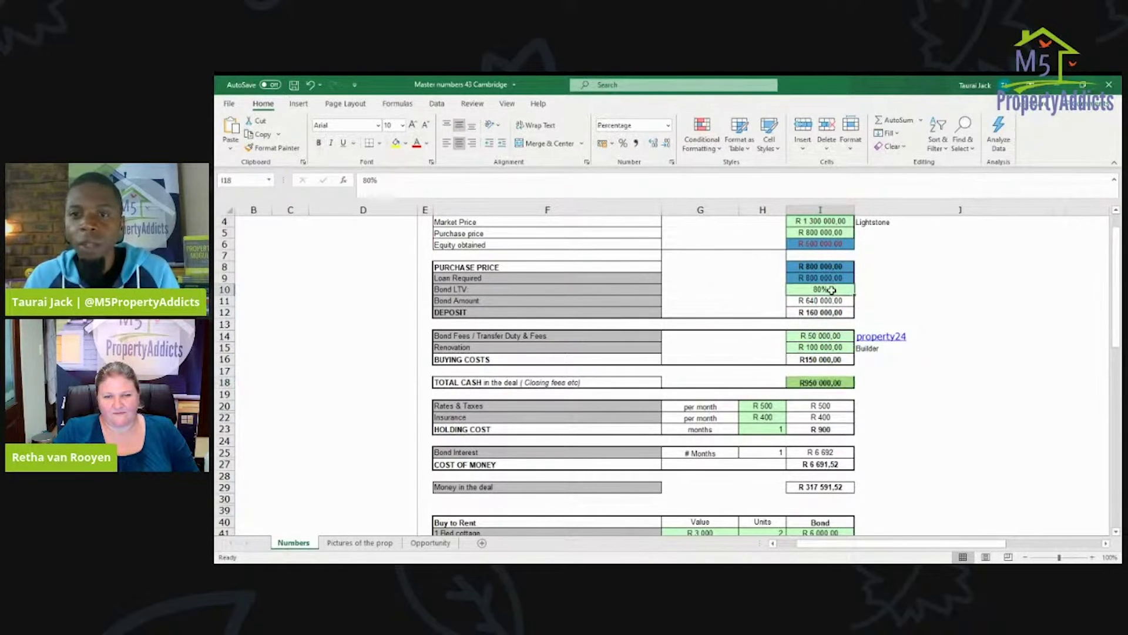
{"action": "type", "text": "100"}
{"action": "key", "text": "Return"}
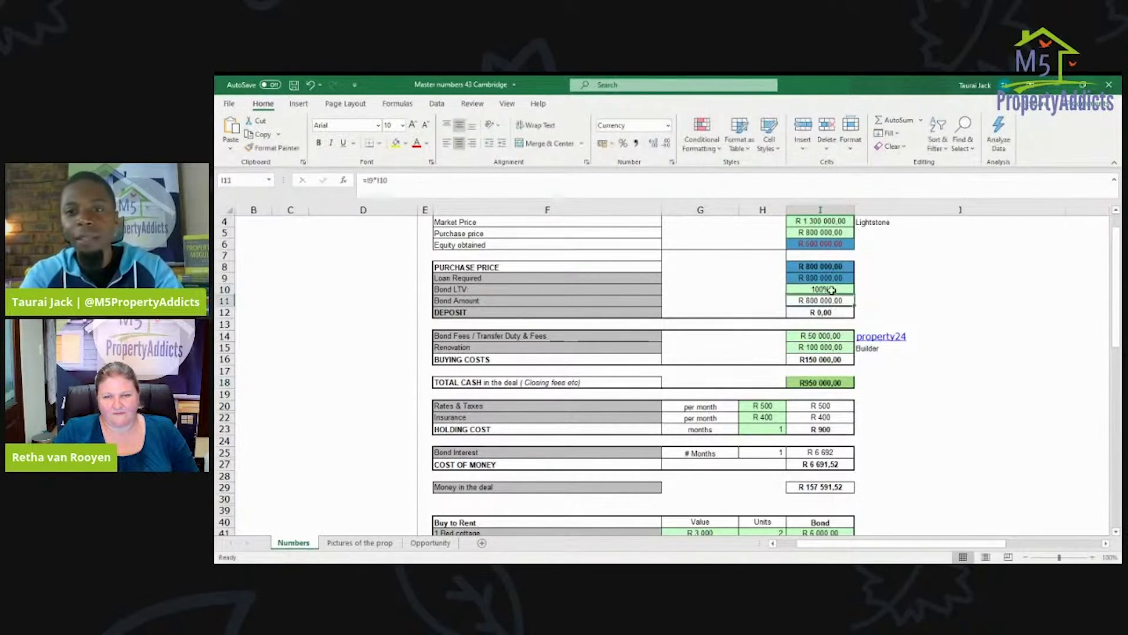
{"action": "left_click", "coordinate": [814, 373]}
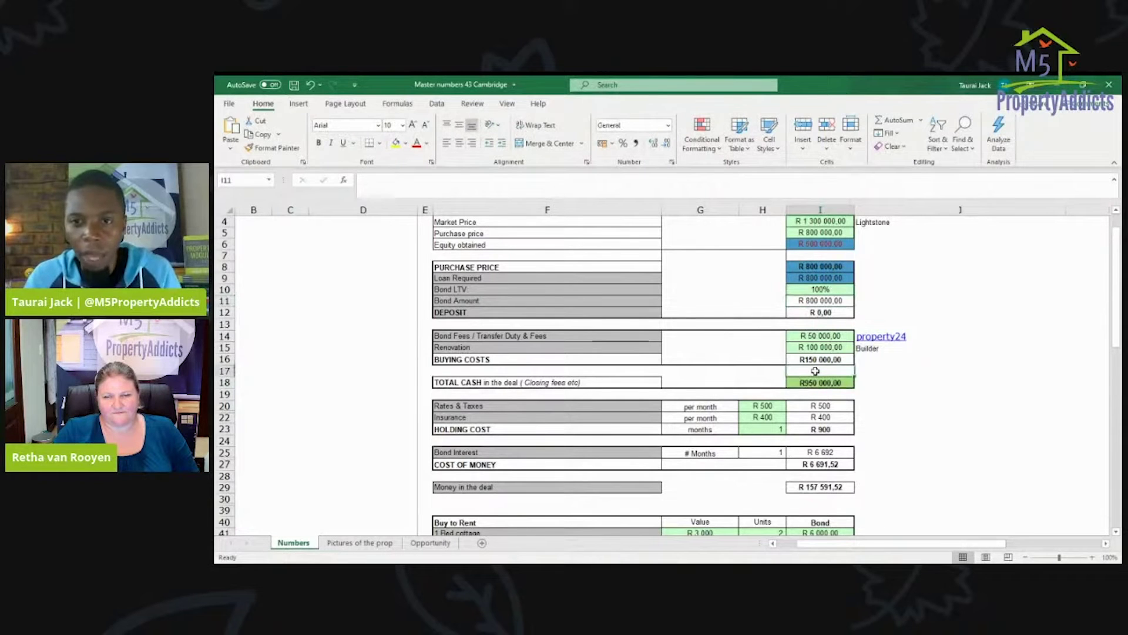
Step: Enter monthly Rates & Taxes of R 800 and Insurance of R 300
{"action": "scroll", "coordinate": [821, 328], "scroll_direction": "down", "scroll_amount": 1}
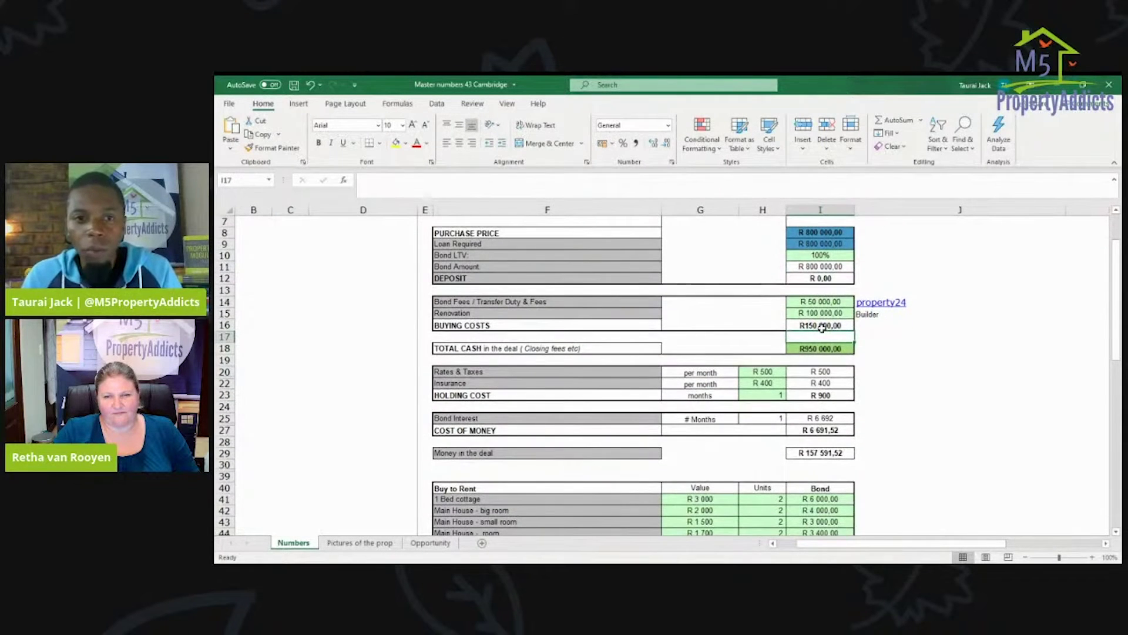
{"action": "scroll", "coordinate": [821, 328], "scroll_direction": "down", "scroll_amount": 1}
{"action": "left_click", "coordinate": [764, 328]}
{"action": "left_click", "coordinate": [765, 339]}
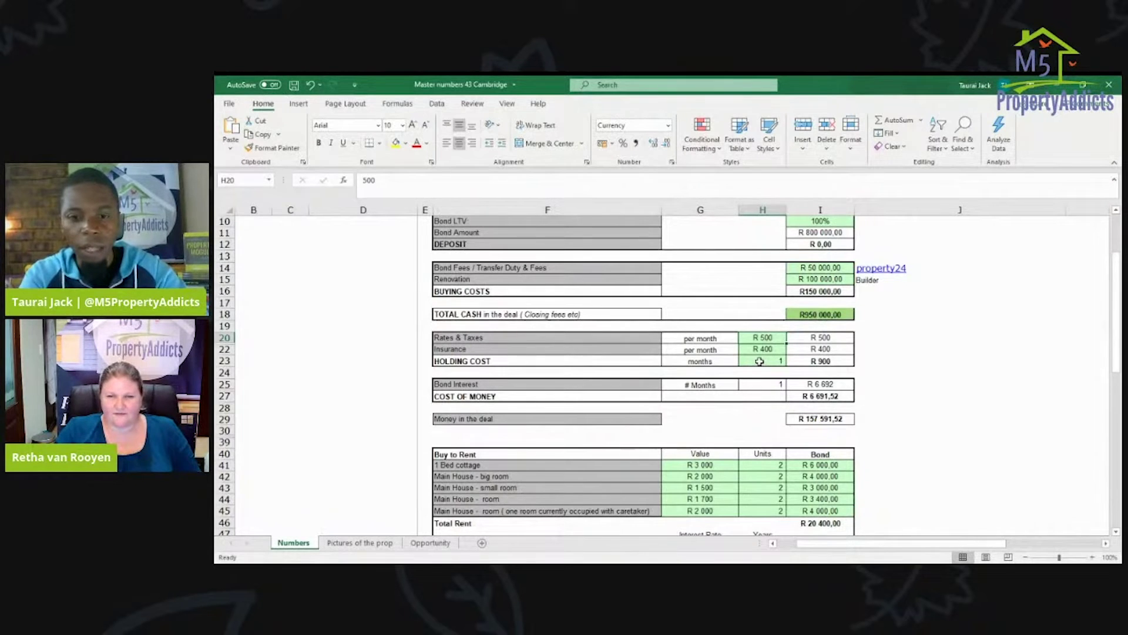
{"action": "type", "text": "800"}
{"action": "key", "text": "Return"}
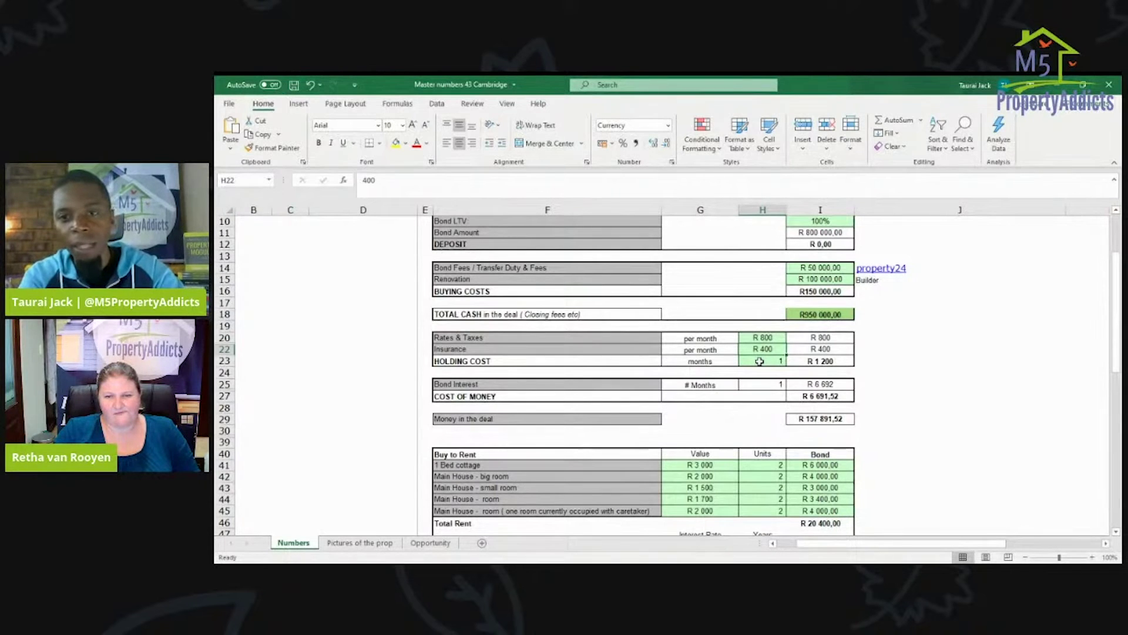
{"action": "type", "text": "300"}
{"action": "key", "text": "Return"}
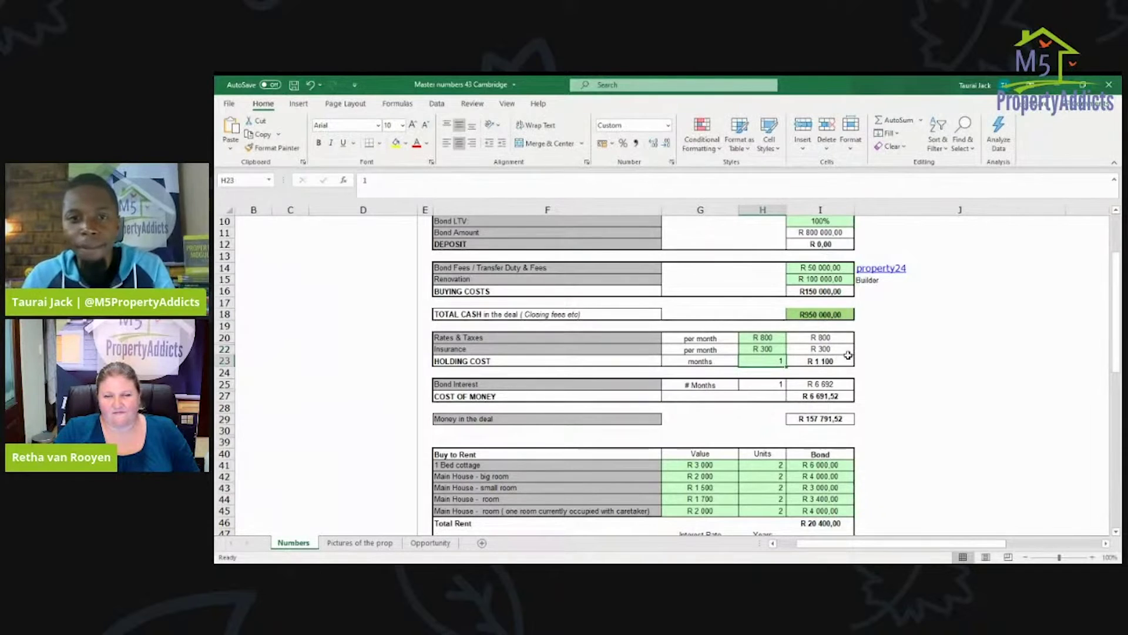
Step: Check the rates, Holding Cost total and Bond Interest formulas
{"action": "left_click_drag", "start_coordinate": [834, 339], "coordinate": [836, 351]}
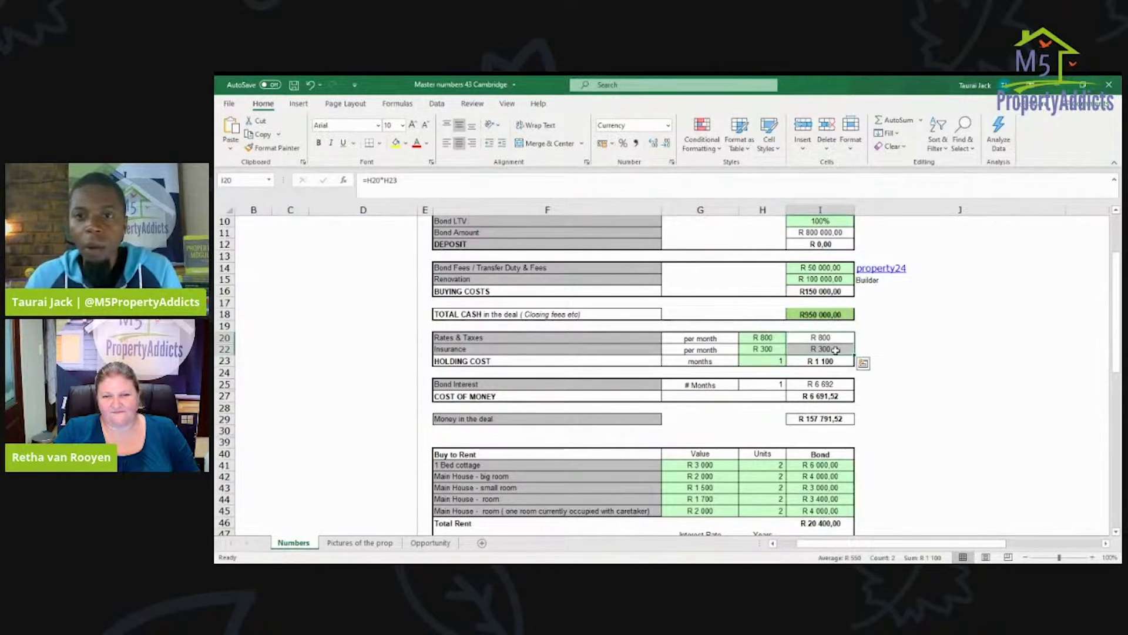
{"action": "left_click", "coordinate": [830, 338]}
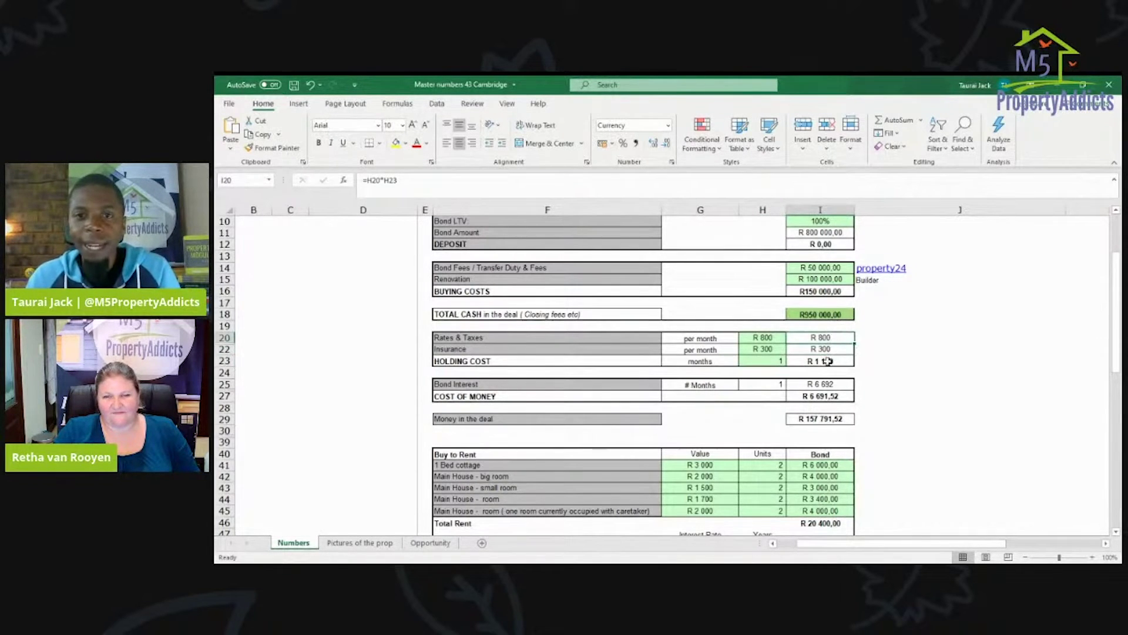
{"action": "left_click", "coordinate": [827, 362]}
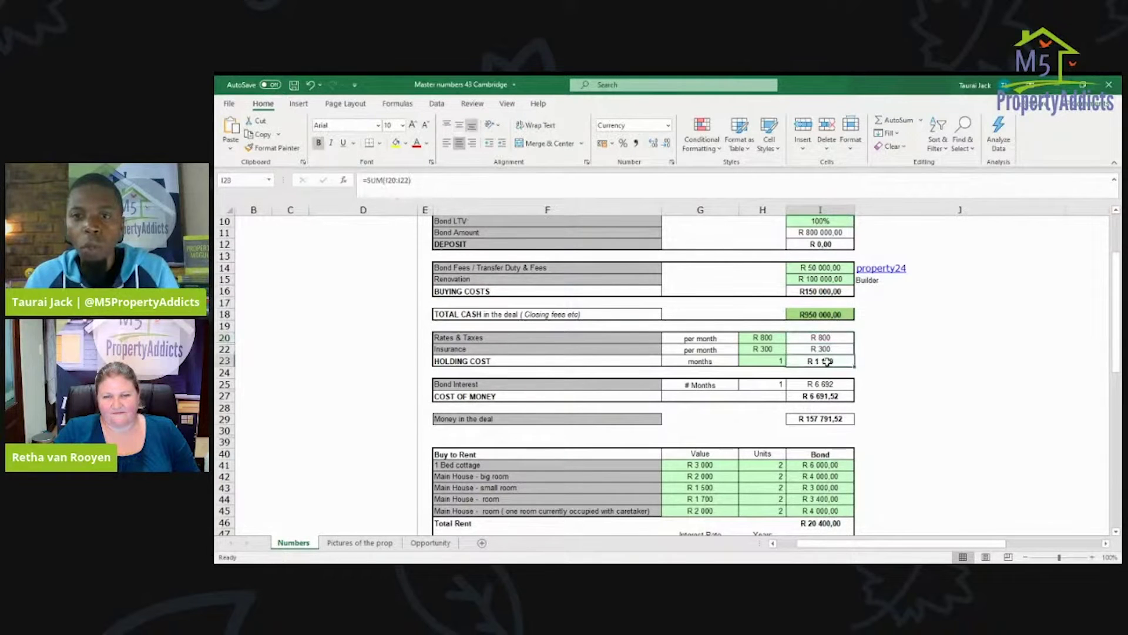
{"action": "left_click", "coordinate": [824, 383]}
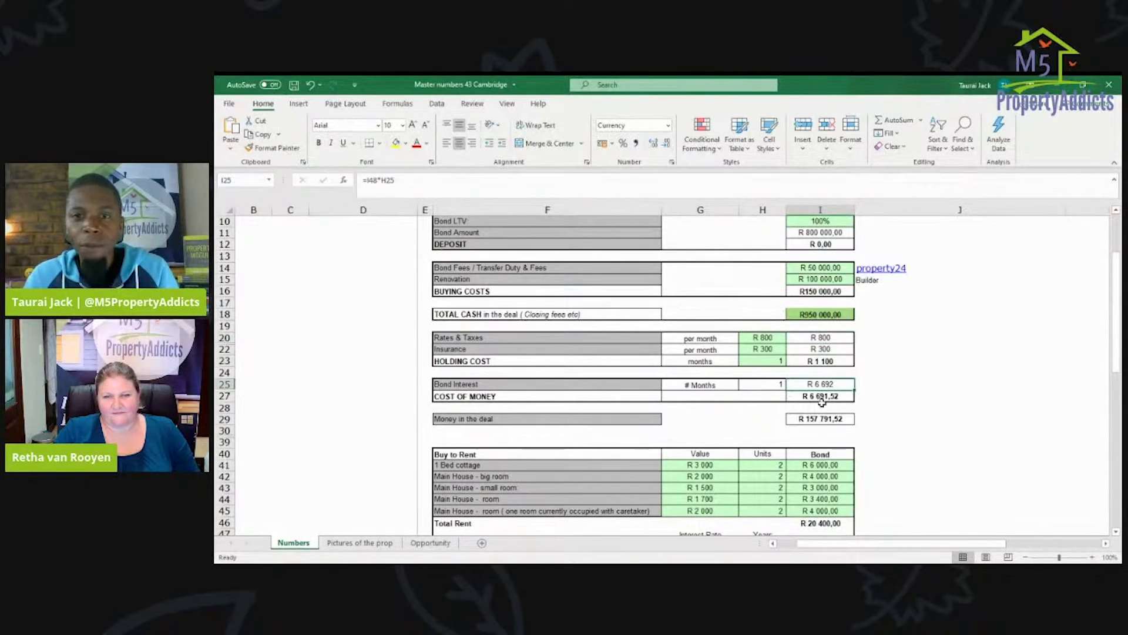
Step: Review the Buy to Rent unit entries and select the small room and room rows
{"action": "scroll", "coordinate": [826, 388], "scroll_direction": "down", "scroll_amount": 2}
{"action": "scroll", "coordinate": [834, 360], "scroll_direction": "down", "scroll_amount": 2}
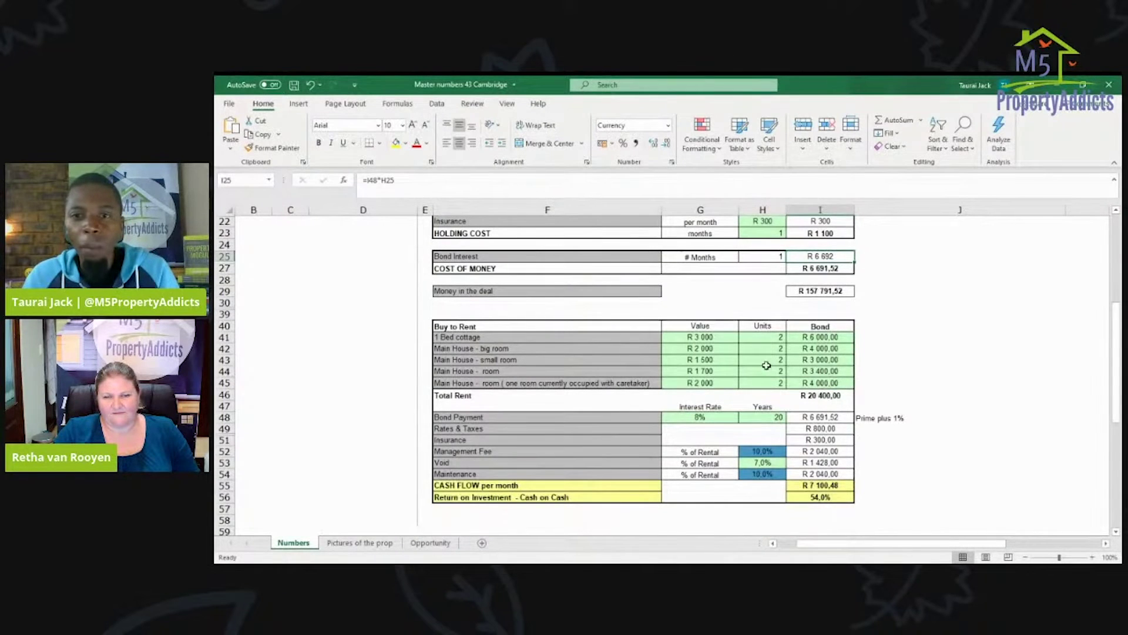
{"action": "left_click", "coordinate": [763, 363]}
{"action": "left_click", "coordinate": [485, 360]}
{"action": "left_click", "coordinate": [470, 347]}
{"action": "left_click", "coordinate": [480, 337]}
{"action": "left_click", "coordinate": [490, 362]}
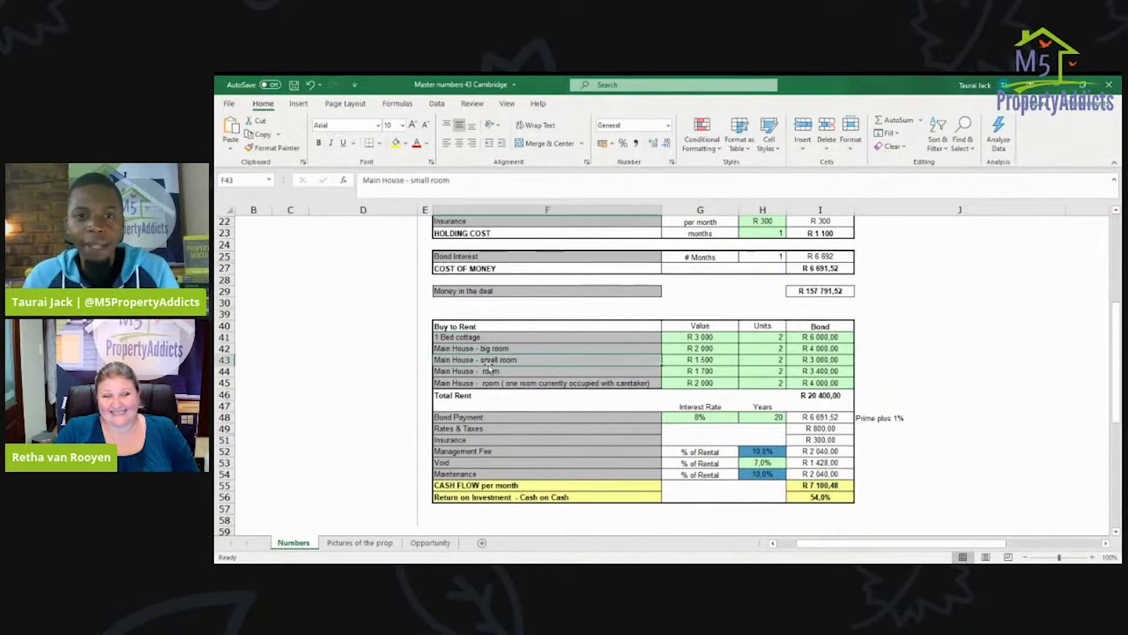
{"action": "left_click", "coordinate": [488, 373]}
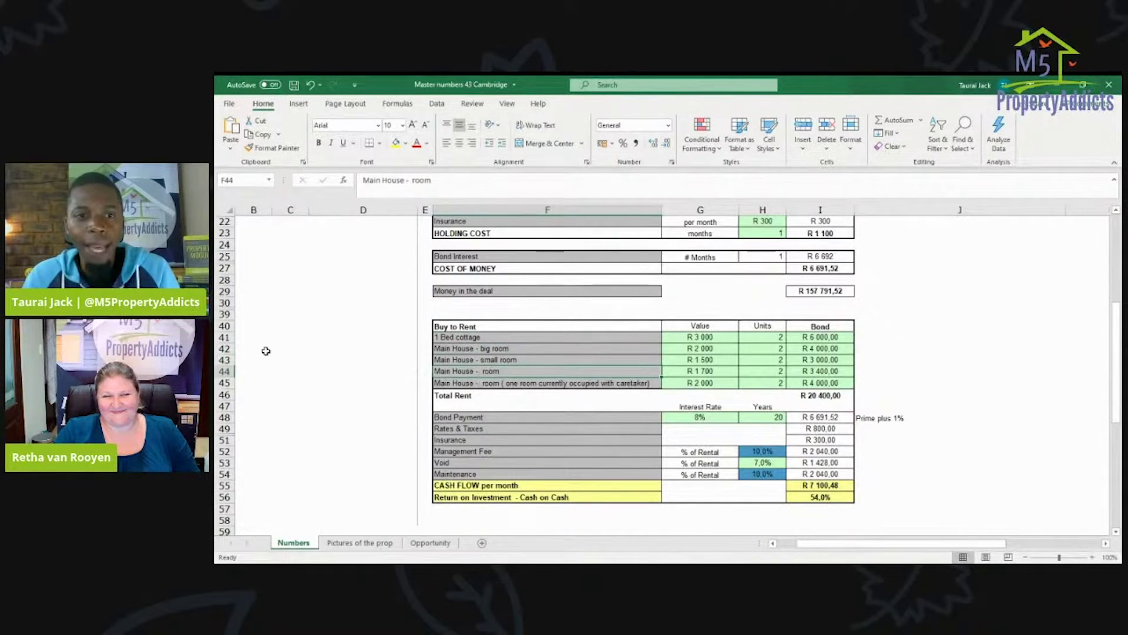
{"action": "left_click_drag", "start_coordinate": [224, 360], "coordinate": [226, 367]}
Step: Delete the small room and room rows and rename the 1 Bed cottage to 'Main House'
{"action": "right_click", "coordinate": [229, 361]}
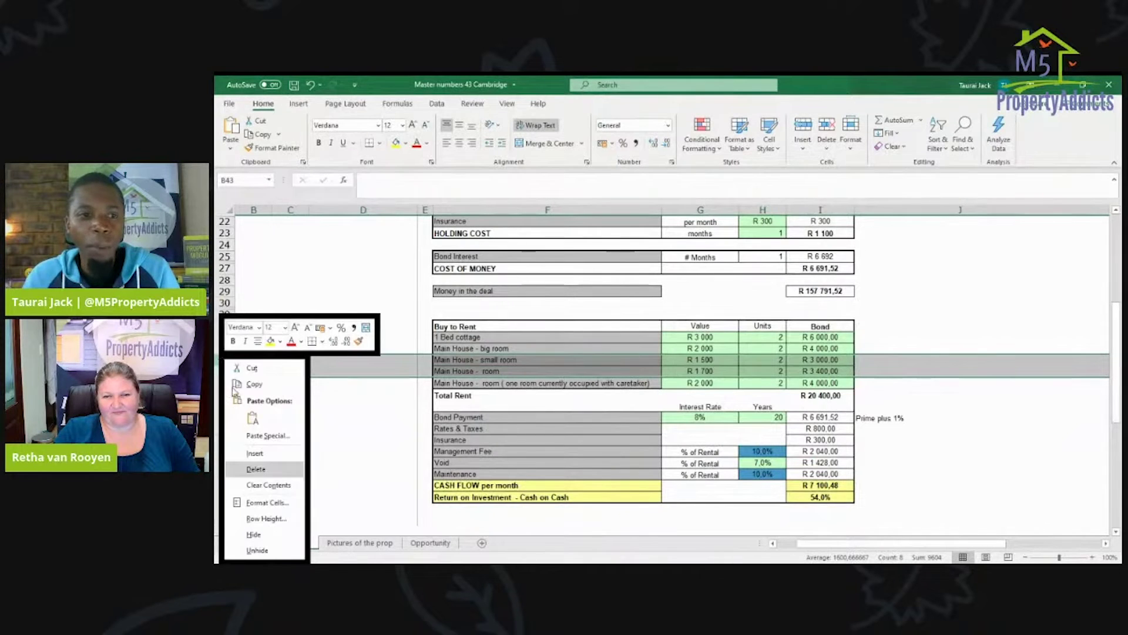
{"action": "left_click", "coordinate": [259, 470]}
{"action": "left_click", "coordinate": [621, 340]}
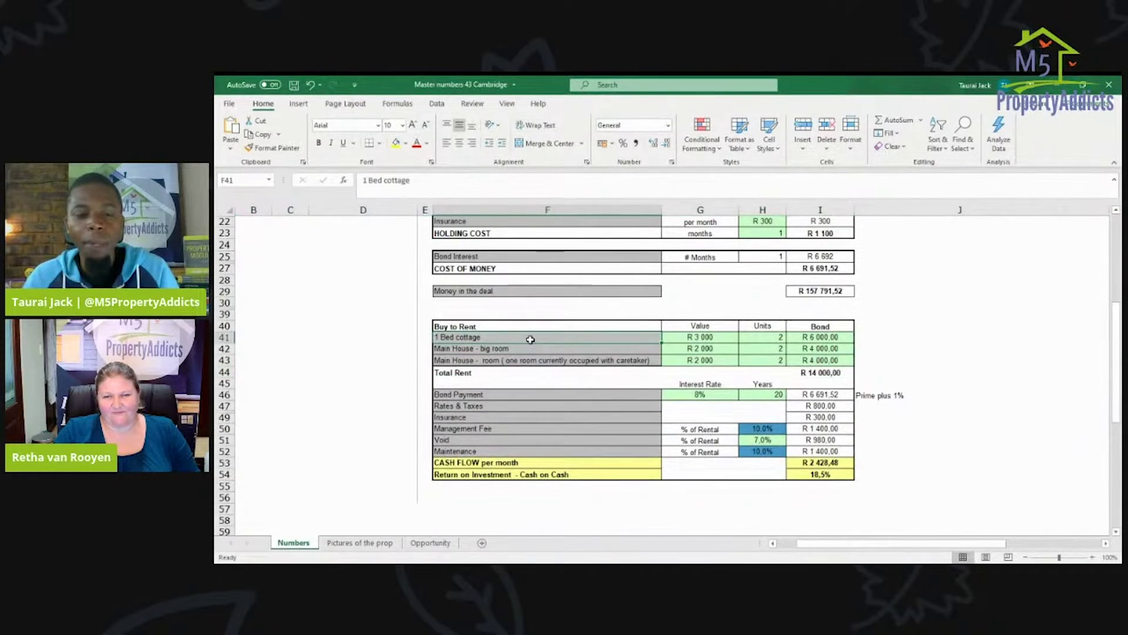
{"action": "type", "text": "Main House"}
{"action": "key", "text": "Tab"}
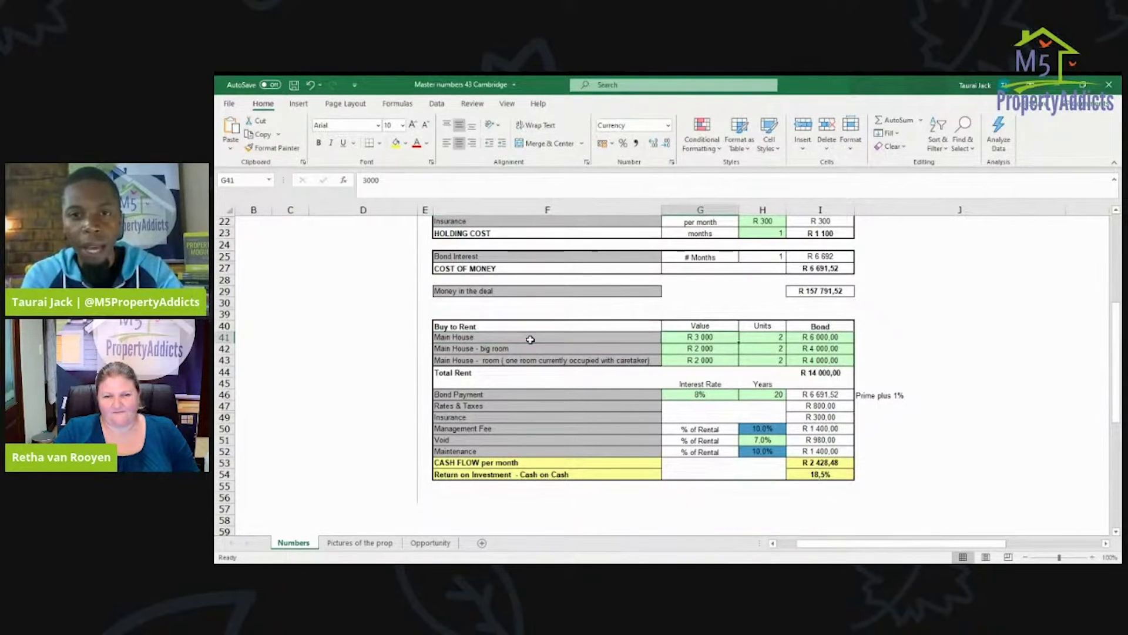
Step: Set the Main House rent to R 10 000 for 1 unit
{"action": "type", "text": "1000"}
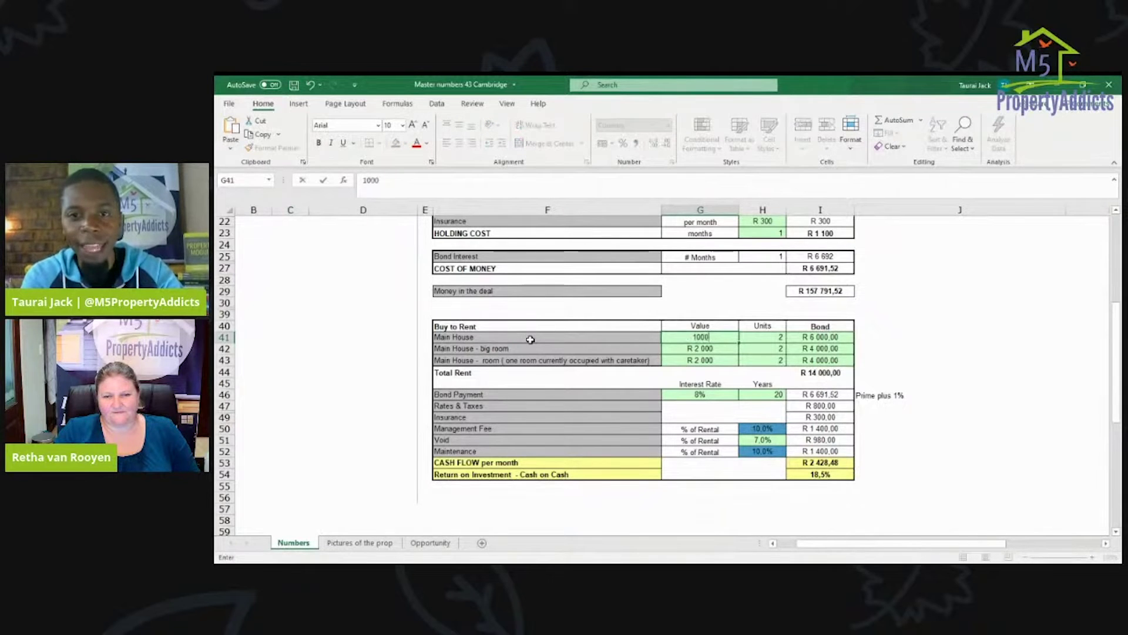
{"action": "key", "text": "Return"}
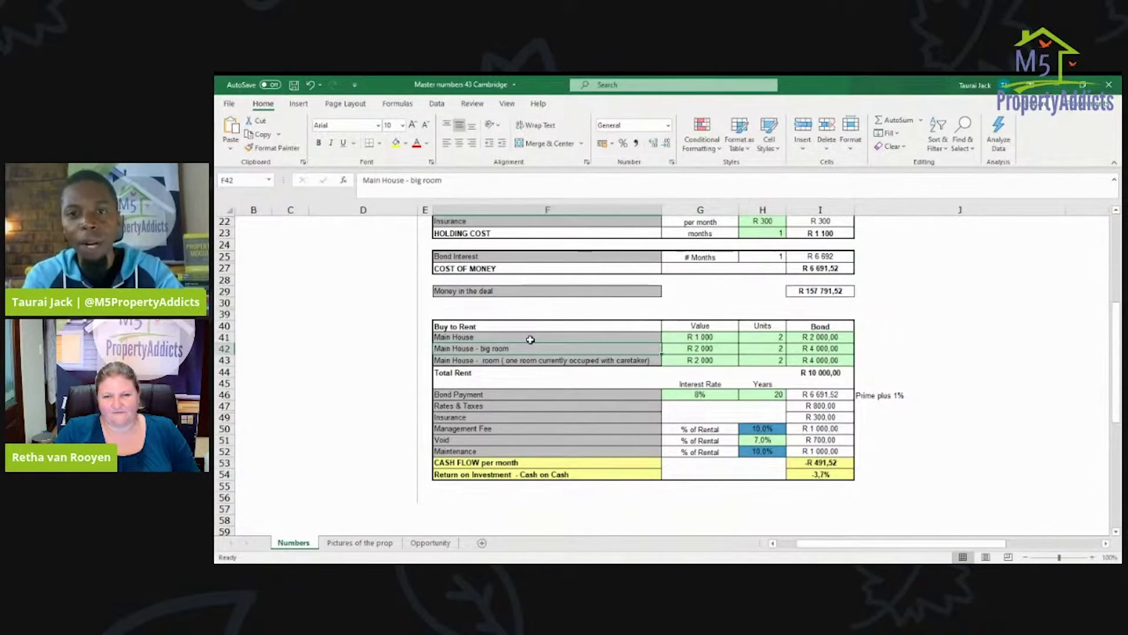
{"action": "key", "text": "Up"}
{"action": "key", "text": "Right"}
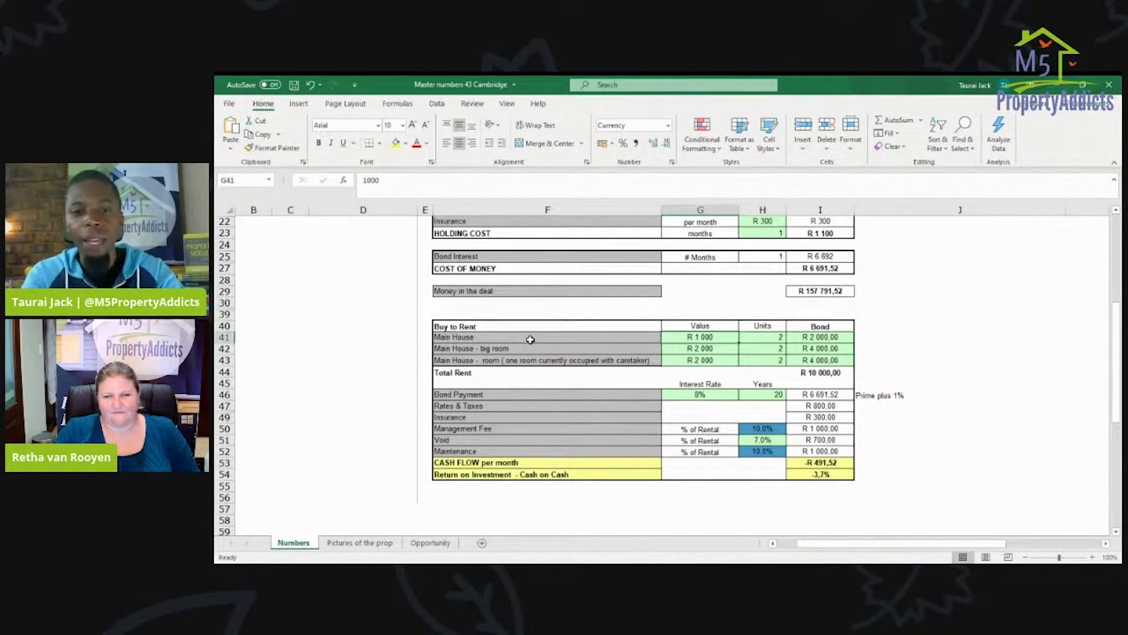
{"action": "type", "text": "10 000"}
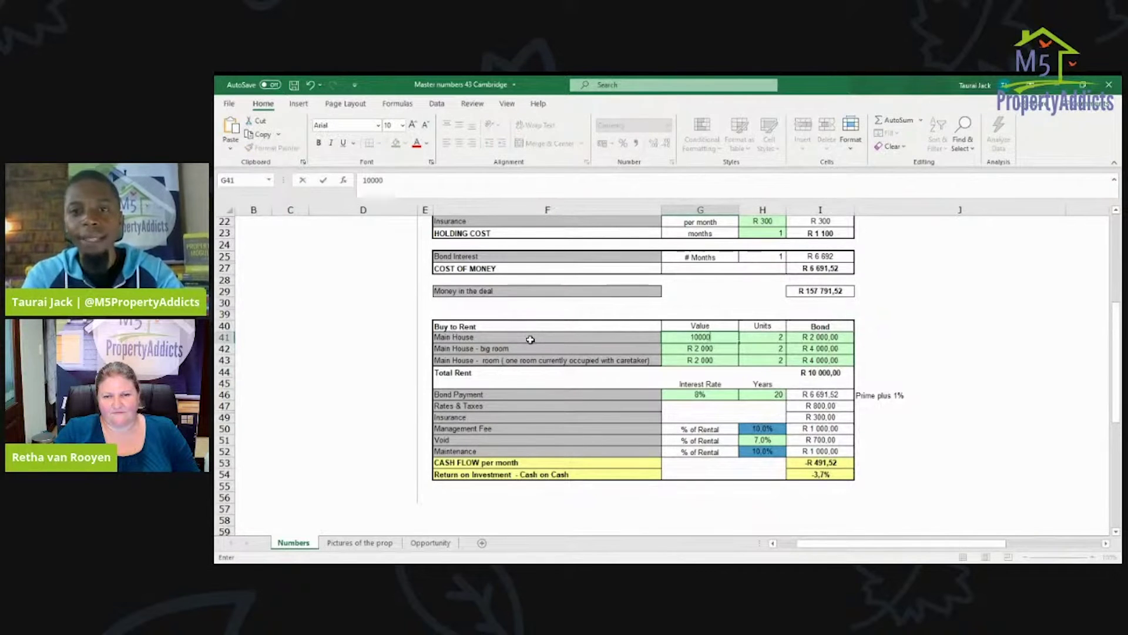
{"action": "key", "text": "Tab"}
{"action": "type", "text": "1"}
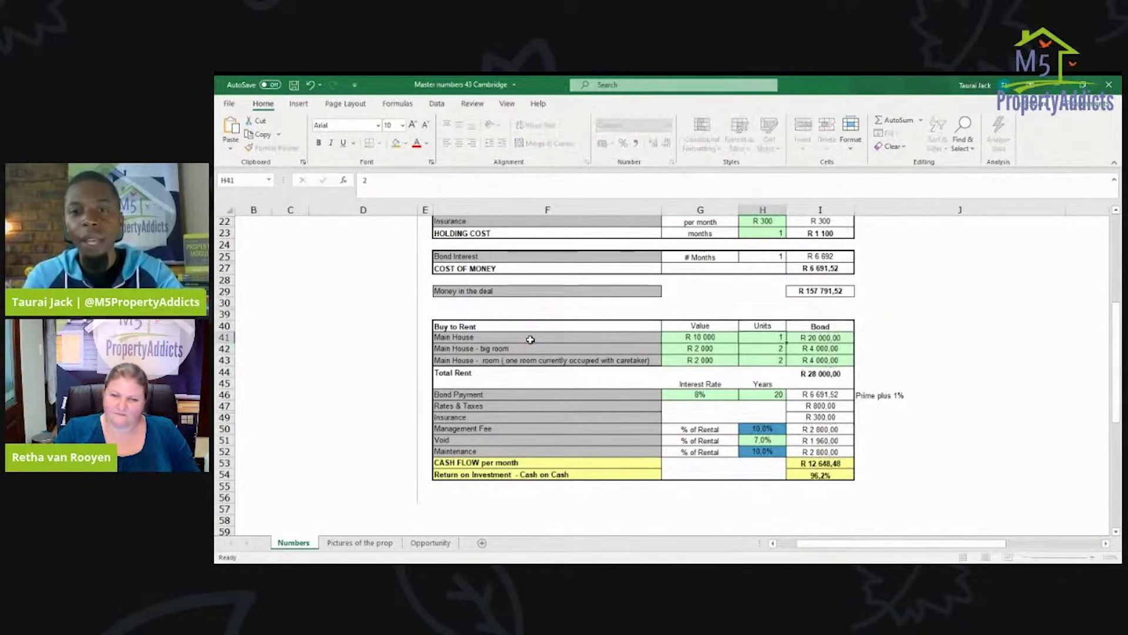
{"action": "key", "text": "Return"}
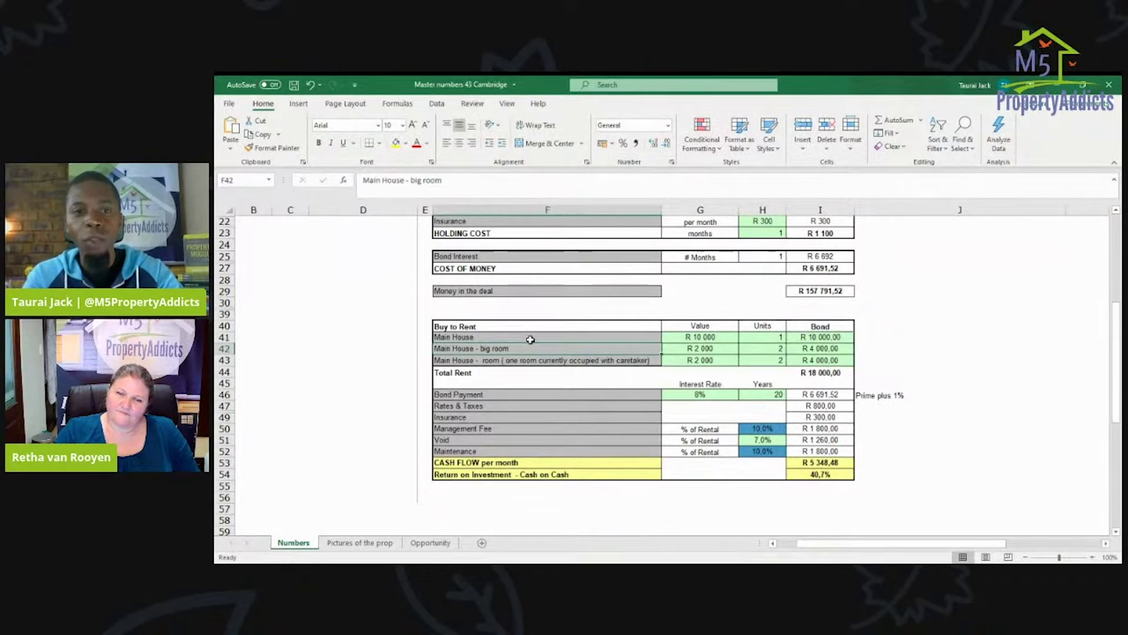
Step: Label rows 42 and 43 as 'Cottages'
{"action": "type", "text": "Cottaged"}
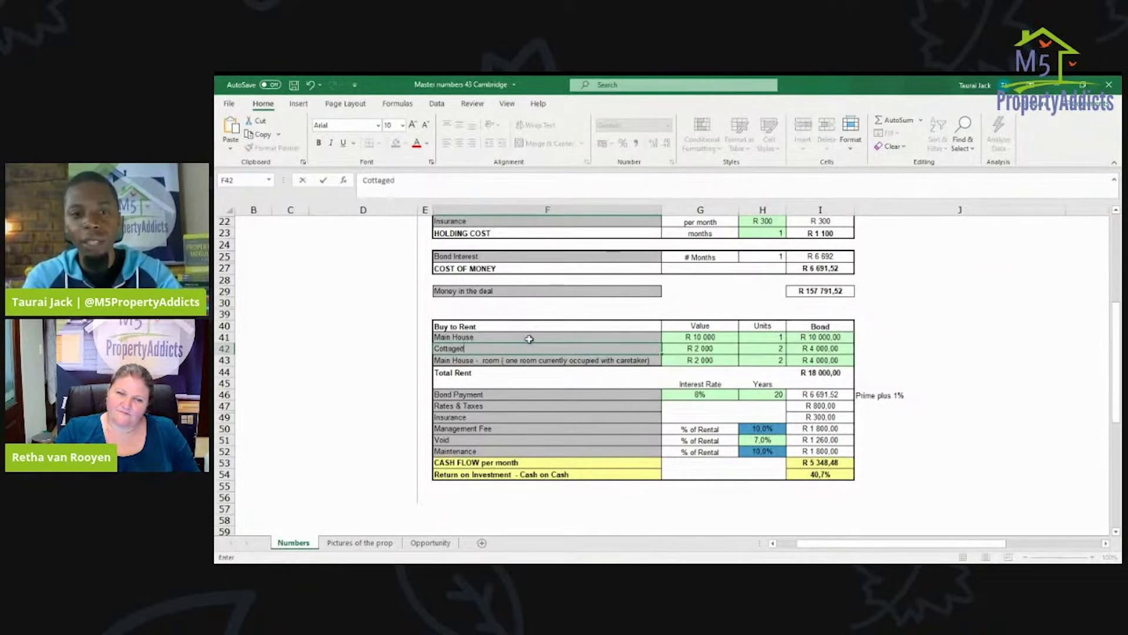
{"action": "key", "text": "Tab"}
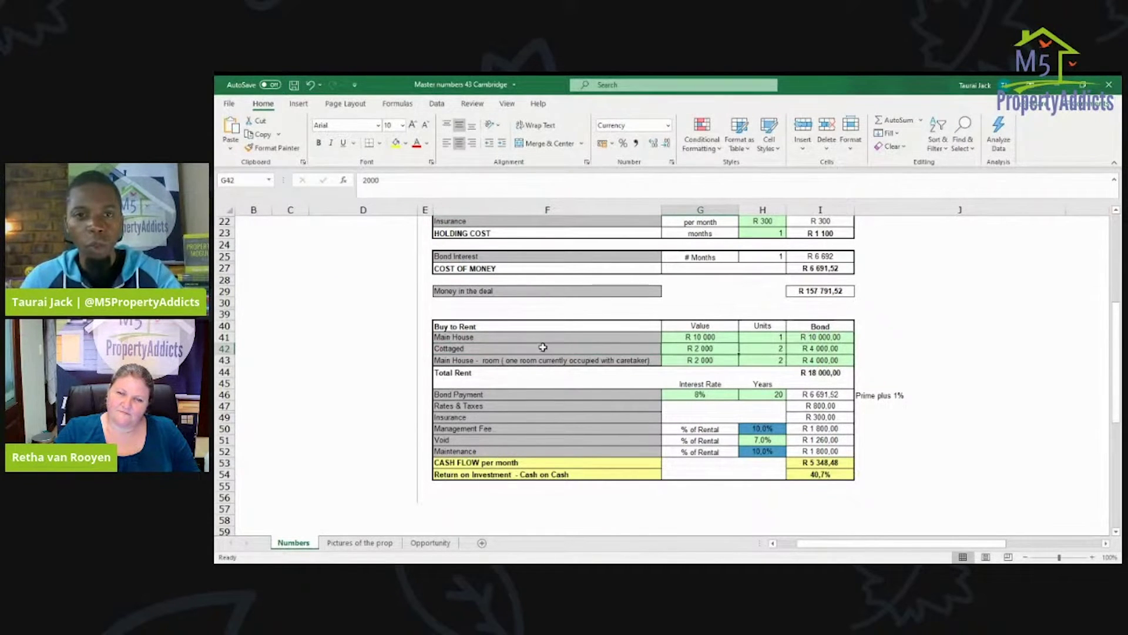
{"action": "left_click", "coordinate": [540, 348]}
{"action": "left_click", "coordinate": [428, 180]}
{"action": "key", "text": "BackSpace"}
{"action": "type", "text": "s"}
{"action": "key", "text": "Return"}
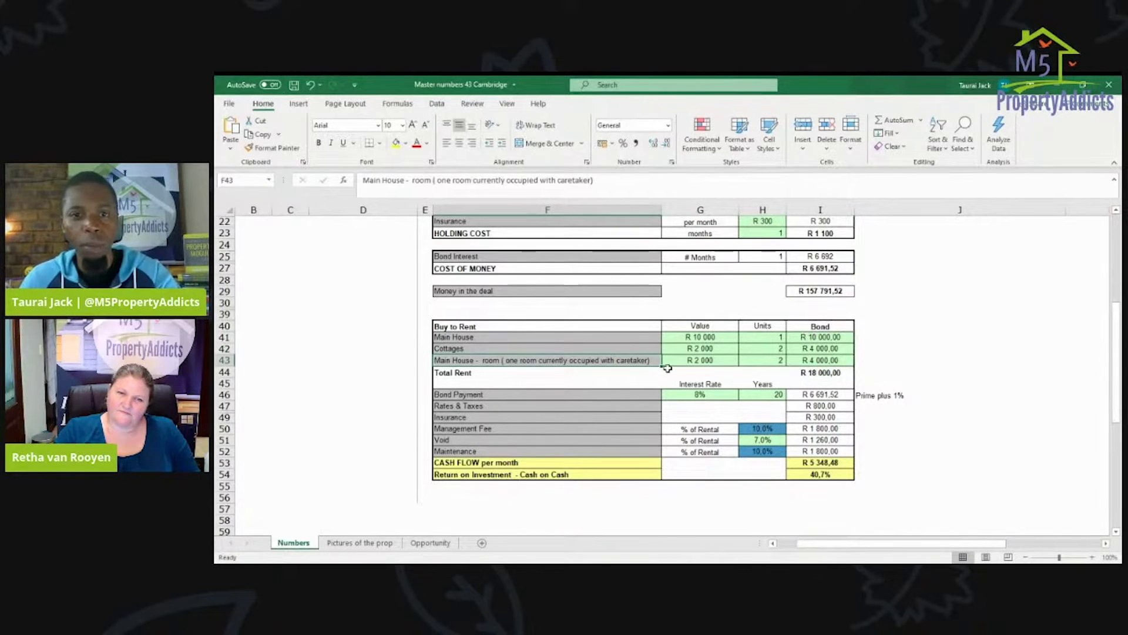
{"action": "left_click", "coordinate": [638, 351]}
{"action": "left_click_drag", "start_coordinate": [661, 355], "coordinate": [674, 359]}
Step: Set the cottage rents to R 5 000 and R 4 500, one unit each
{"action": "left_click", "coordinate": [711, 348]}
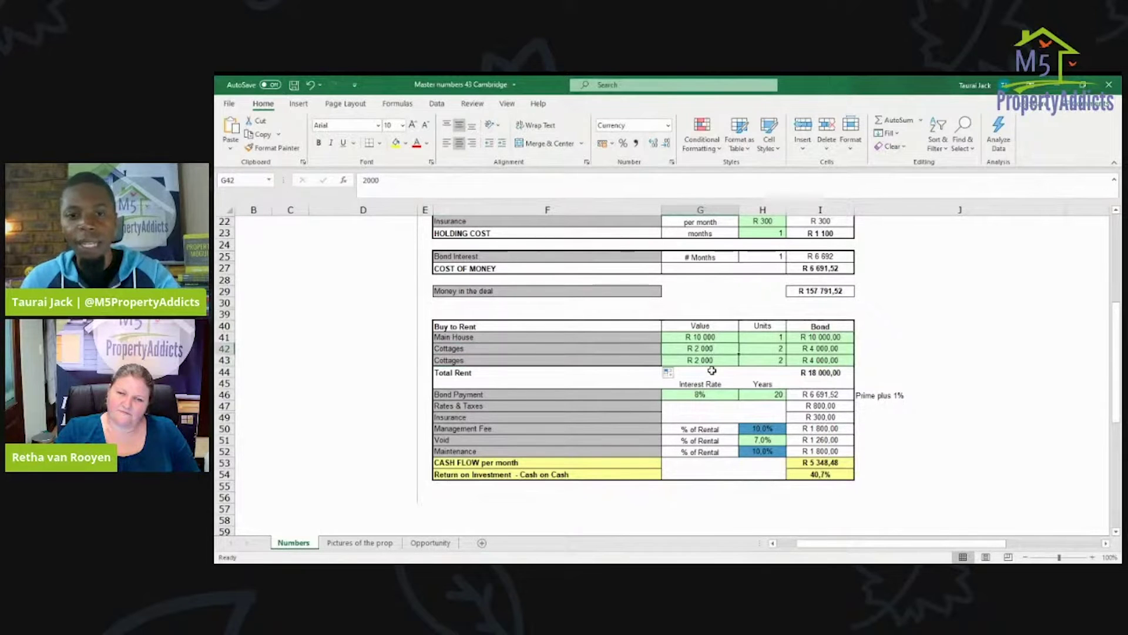
{"action": "type", "text": "5000"}
{"action": "key", "text": "Return"}
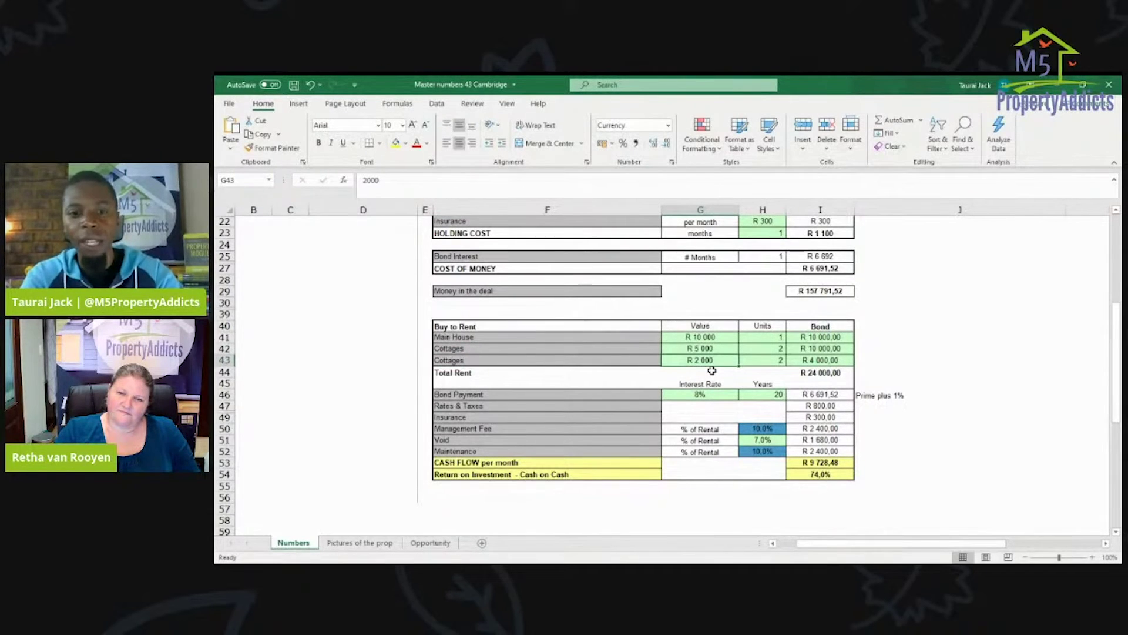
{"action": "key", "text": "F2"}
{"action": "key", "text": "BackSpace"}
{"action": "key", "text": "BackSpace"}
{"action": "key", "text": "BackSpace"}
{"action": "key", "text": "BackSpace"}
{"action": "type", "text": "4500"}
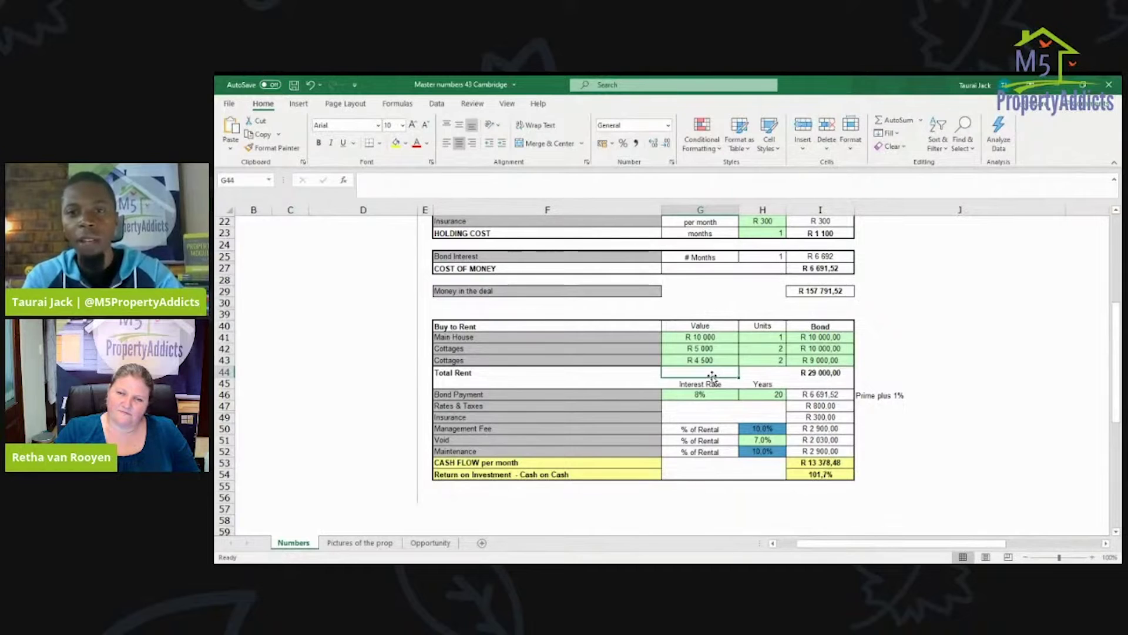
{"action": "key", "text": "Tab"}
{"action": "key", "text": "Up"}
{"action": "type", "text": "1"}
{"action": "key", "text": "Return"}
{"action": "type", "text": "1"}
{"action": "key", "text": "Return"}
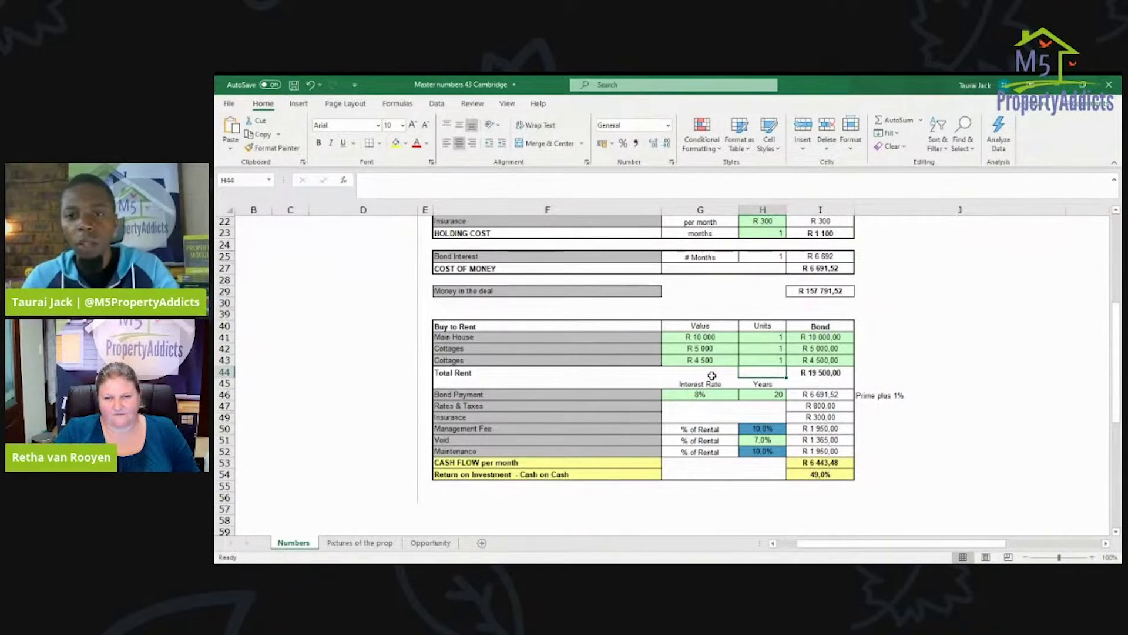
{"action": "left_click", "coordinate": [829, 373]}
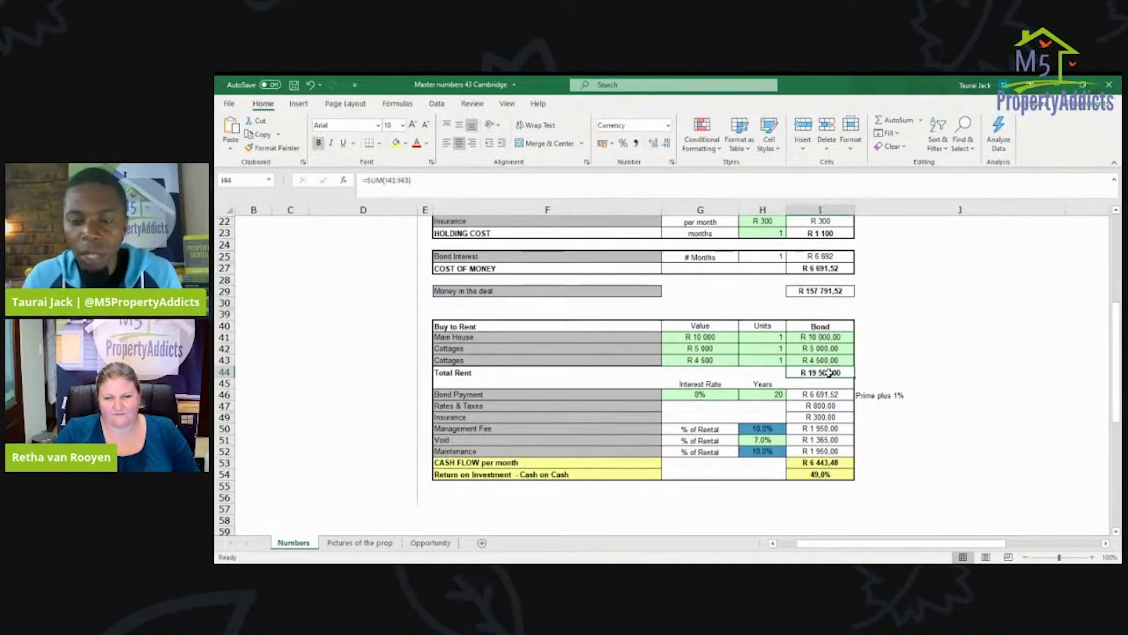
{"action": "left_click", "coordinate": [720, 400]}
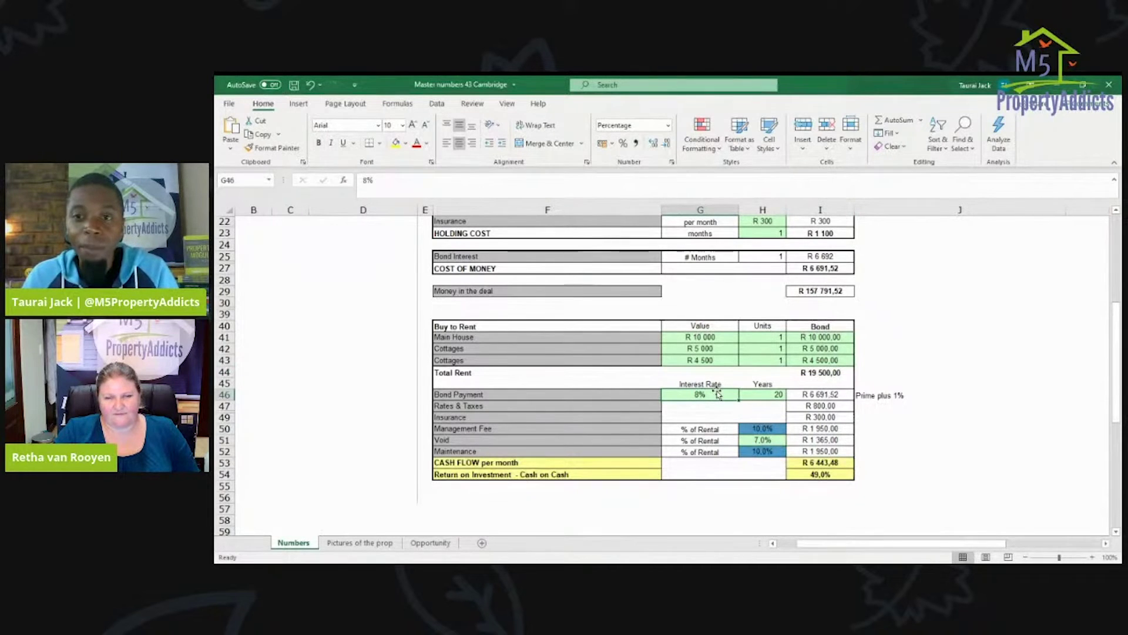
{"action": "left_click", "coordinate": [772, 396]}
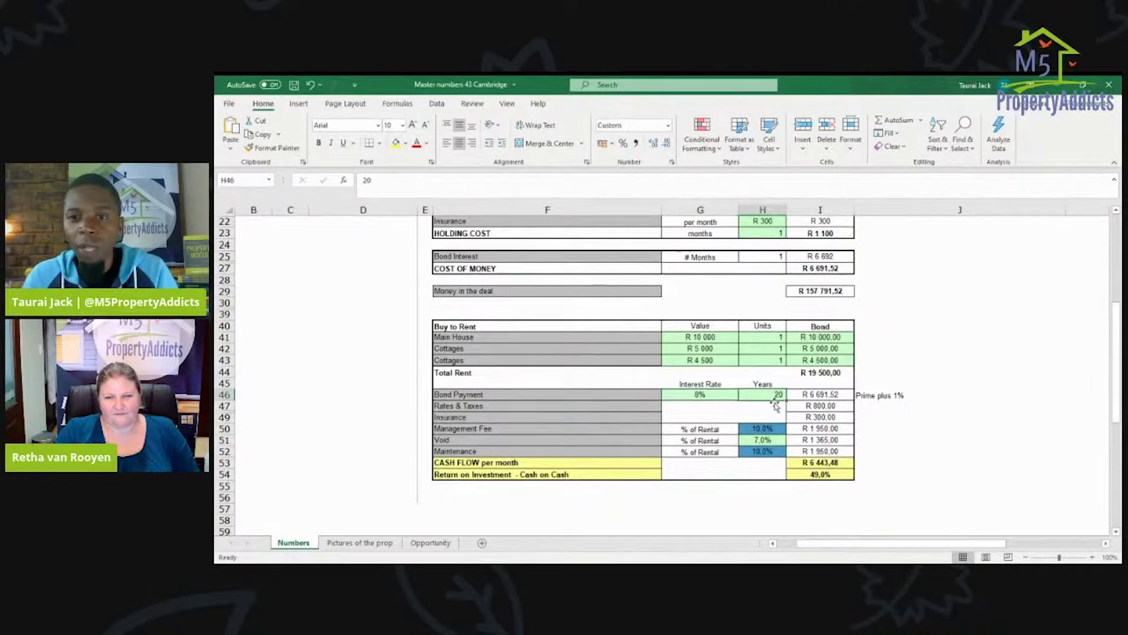
{"action": "left_click", "coordinate": [825, 397]}
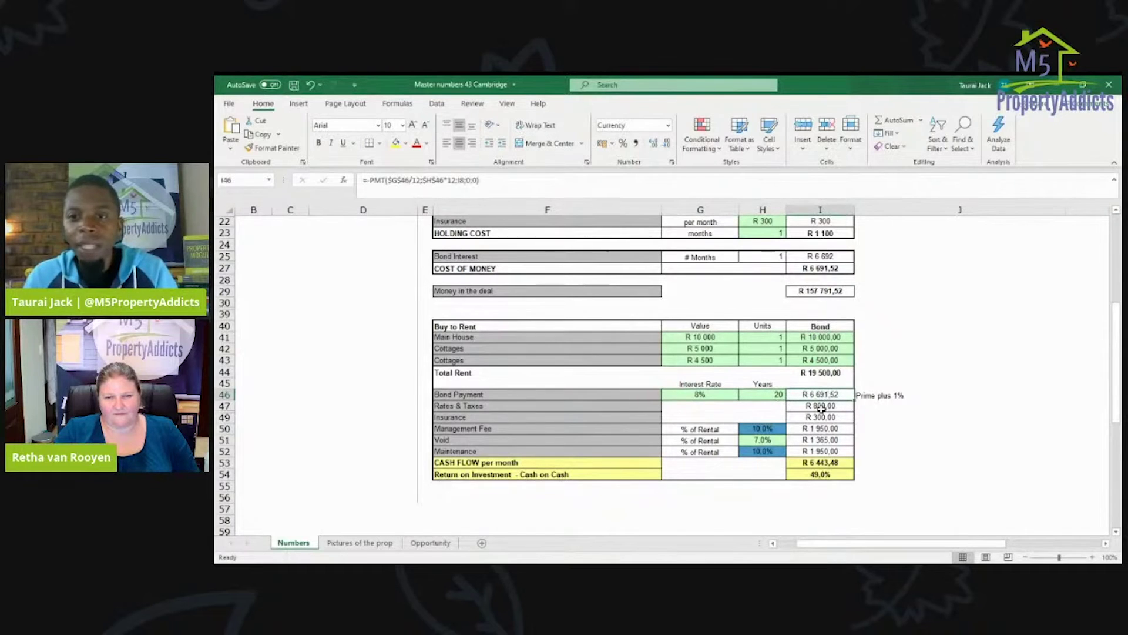
{"action": "left_click", "coordinate": [820, 407]}
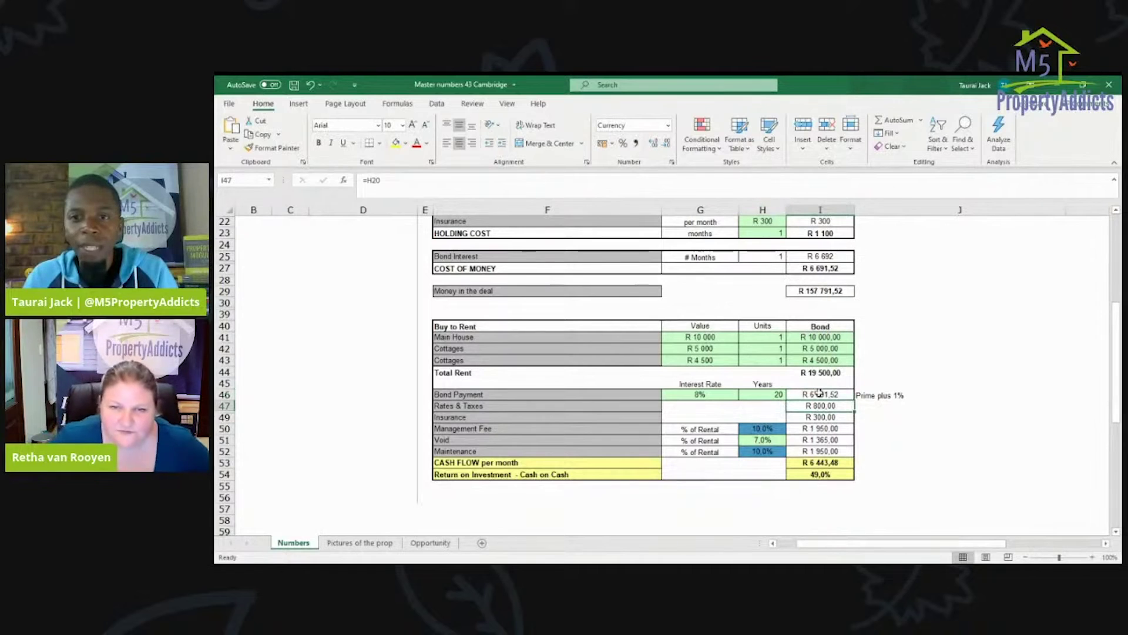
{"action": "left_click", "coordinate": [821, 417]}
{"action": "left_click", "coordinate": [820, 428]}
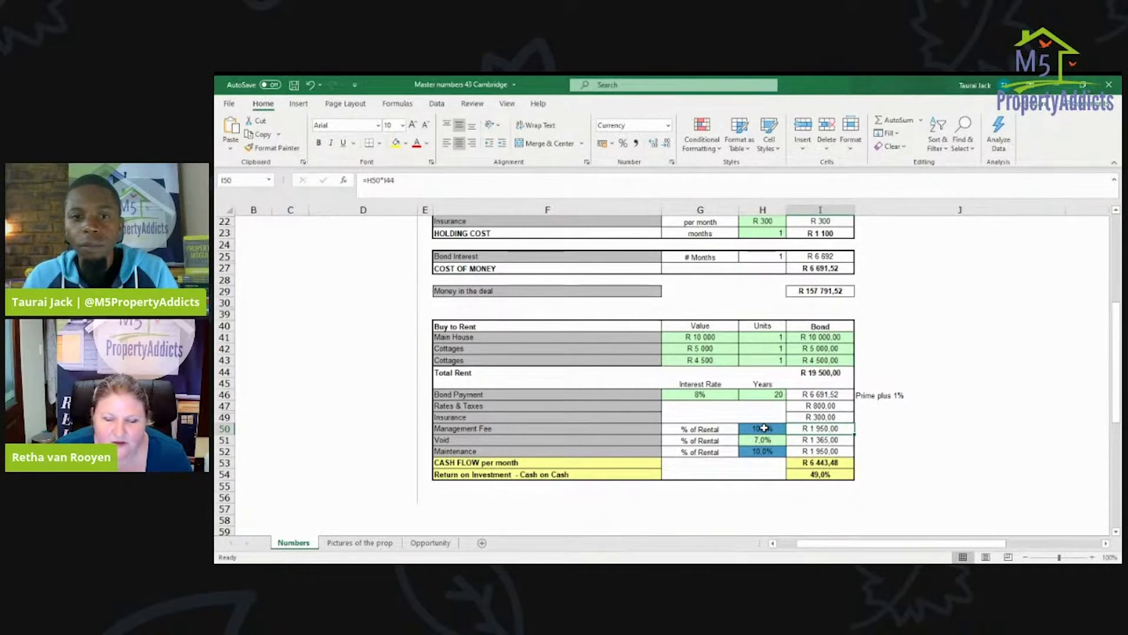
{"action": "left_click", "coordinate": [727, 397]}
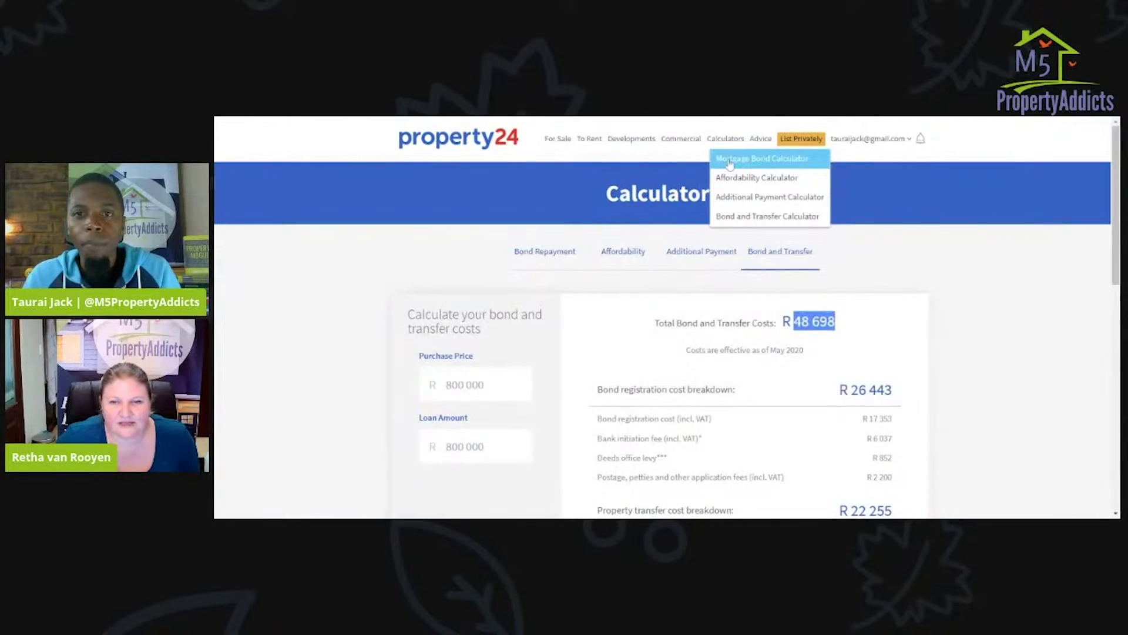
Step: Calculate the repayment for R 800 000 at 8.00% interest: R 6 691 monthly
{"action": "left_click", "coordinate": [730, 165]}
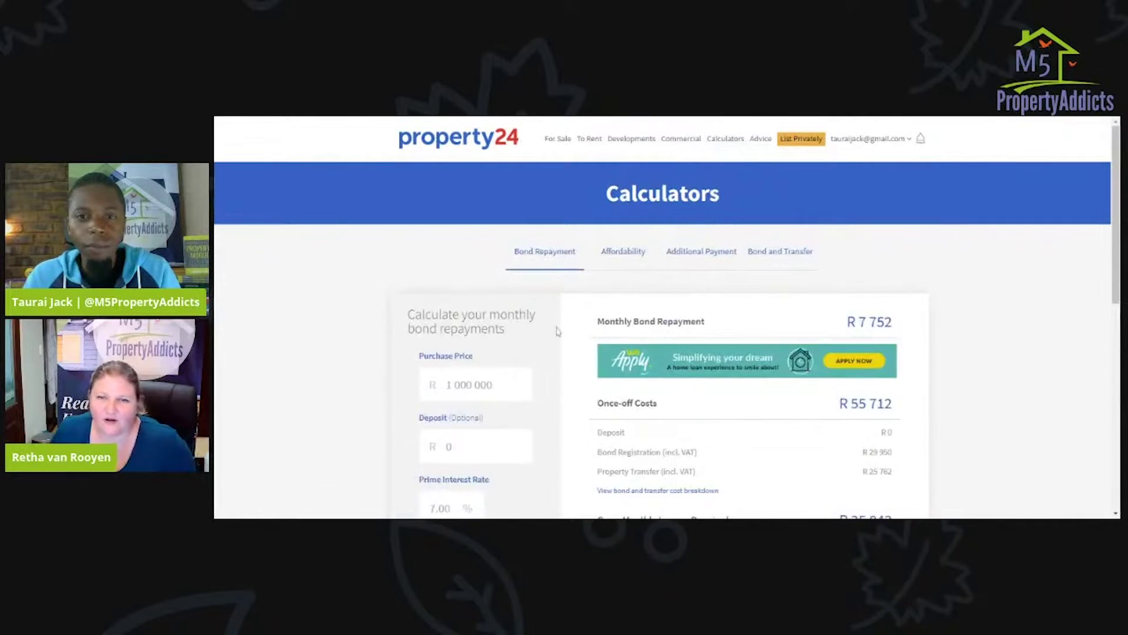
{"action": "scroll", "coordinate": [593, 247], "scroll_direction": "down", "scroll_amount": 3}
{"action": "left_click", "coordinate": [482, 214]}
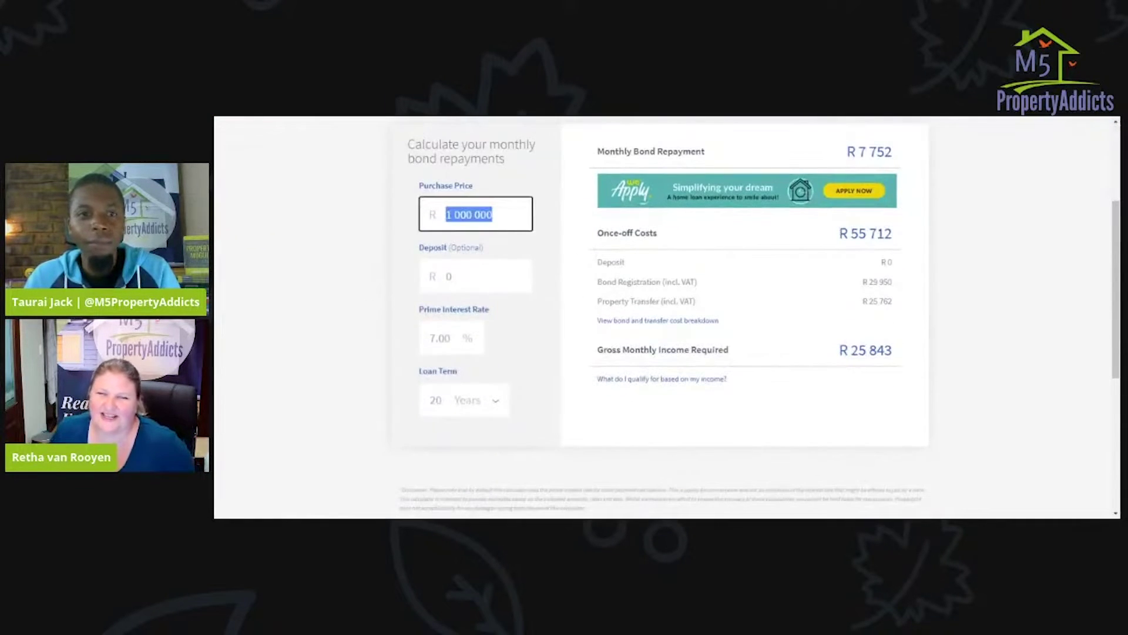
{"action": "type", "text": "800 00"}
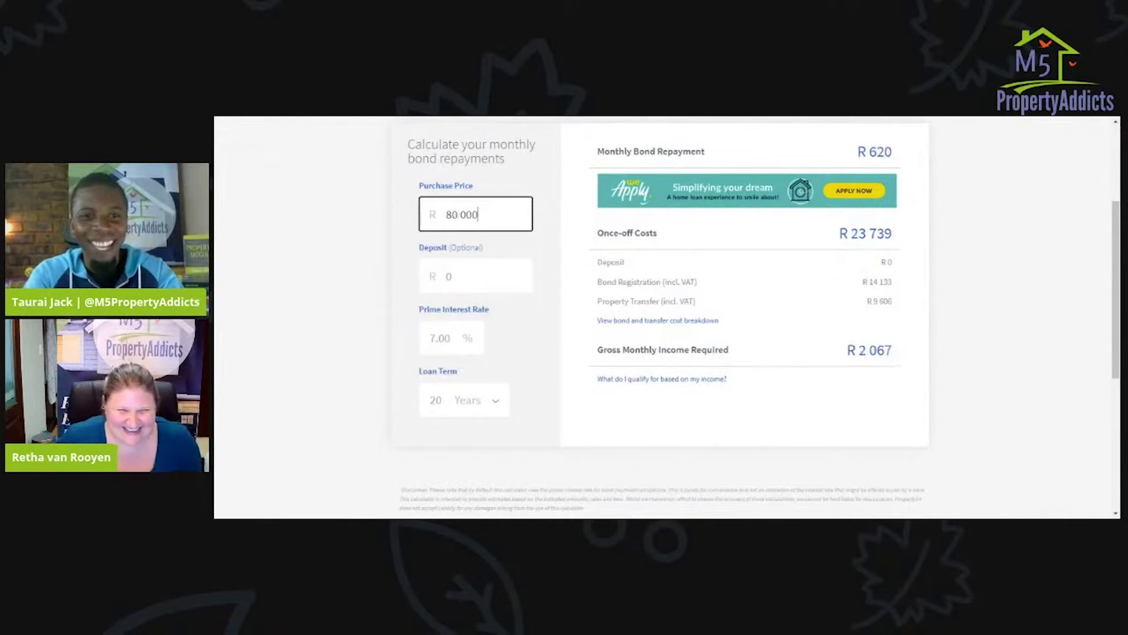
{"action": "type", "text": "0"}
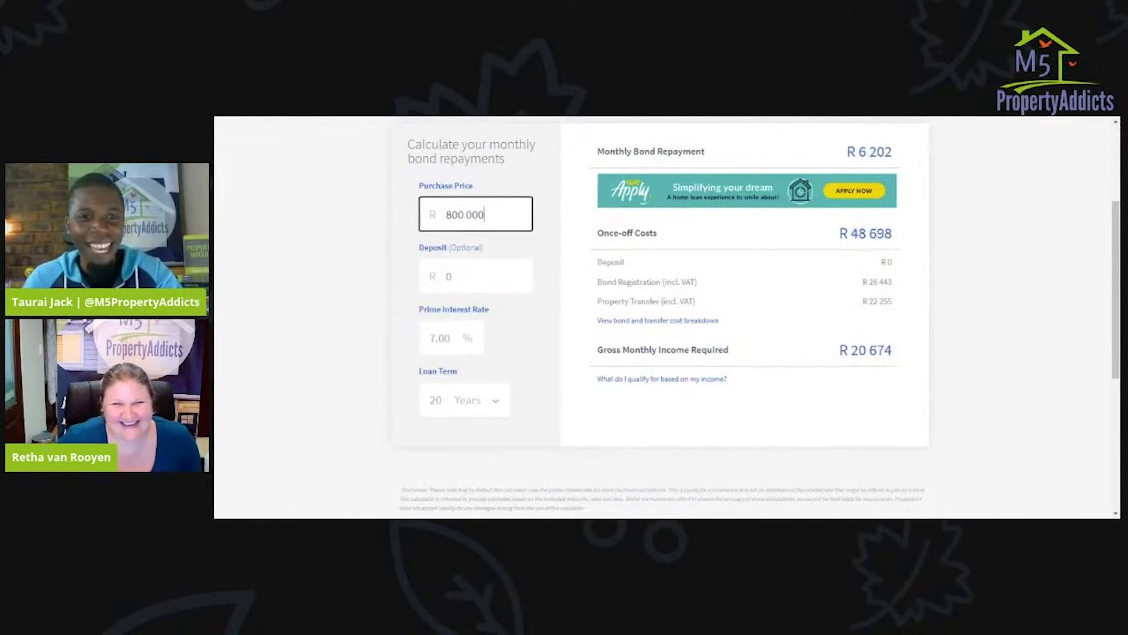
{"action": "key", "text": "Tab"}
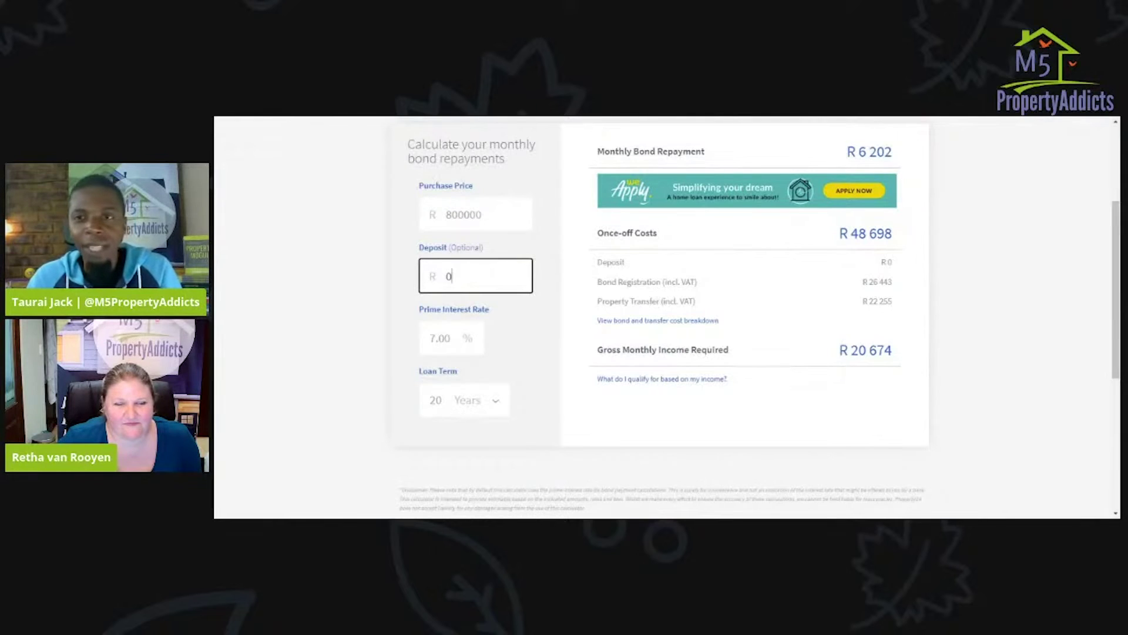
{"action": "key", "text": "Tab"}
{"action": "type", "text": "8.00"}
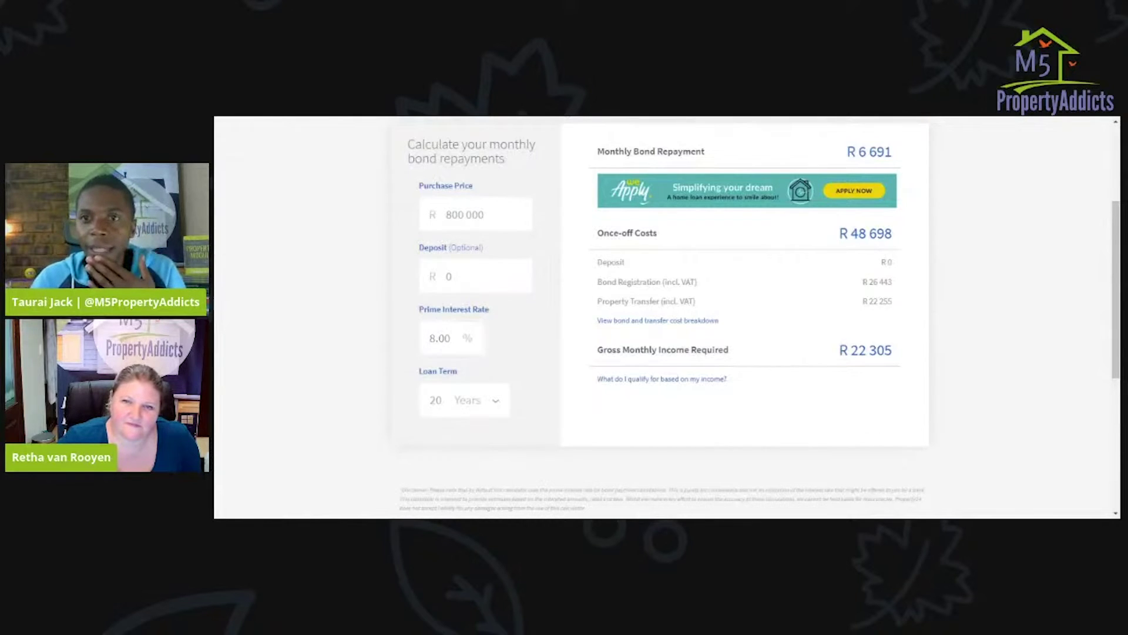
{"action": "left_click_drag", "start_coordinate": [595, 151], "coordinate": [900, 157]}
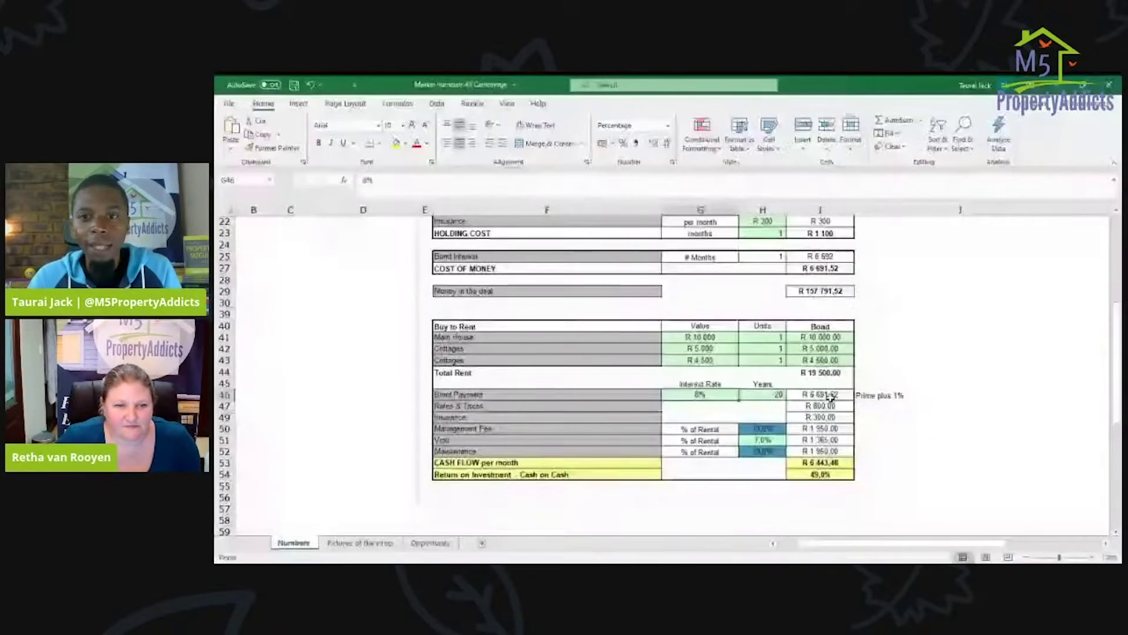
{"action": "left_click", "coordinate": [833, 394]}
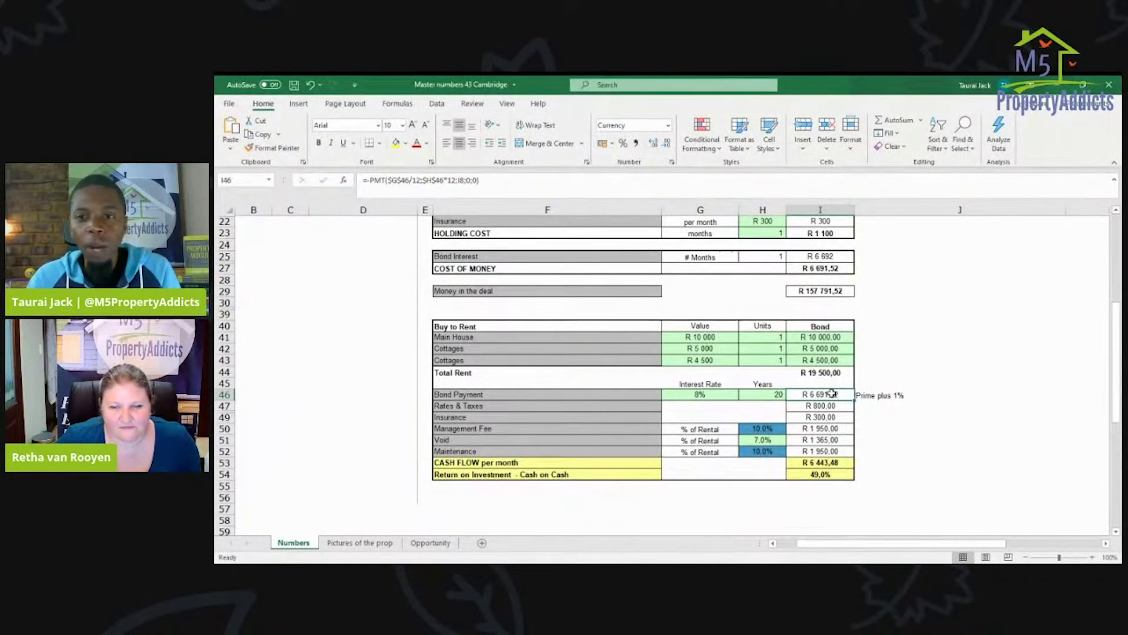
{"action": "left_click", "coordinate": [702, 396]}
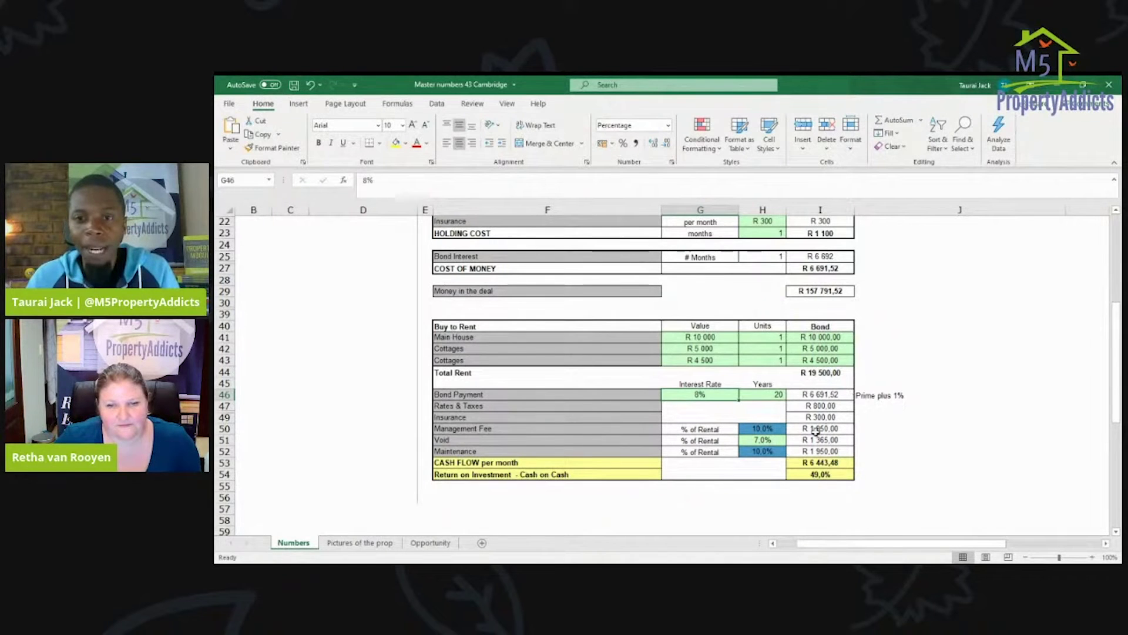
{"action": "left_click", "coordinate": [764, 429]}
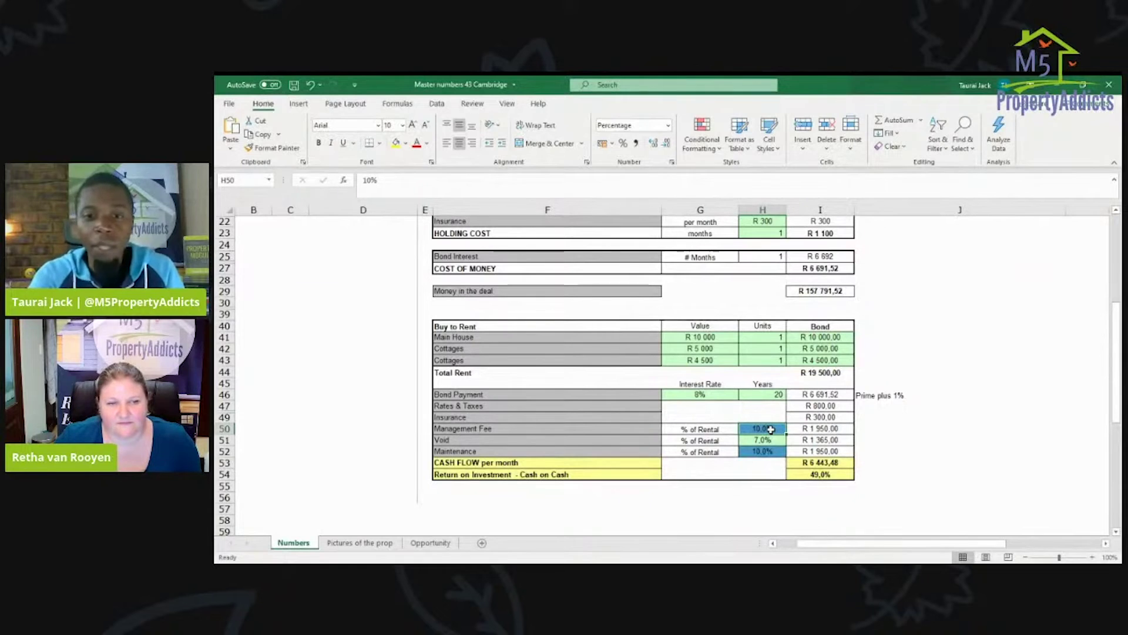
Step: Enter 6% management fee in H50, then check the fee, 7% void and 54,9% cash-on-cash results
{"action": "type", "text": "6"}
{"action": "key", "text": "Return"}
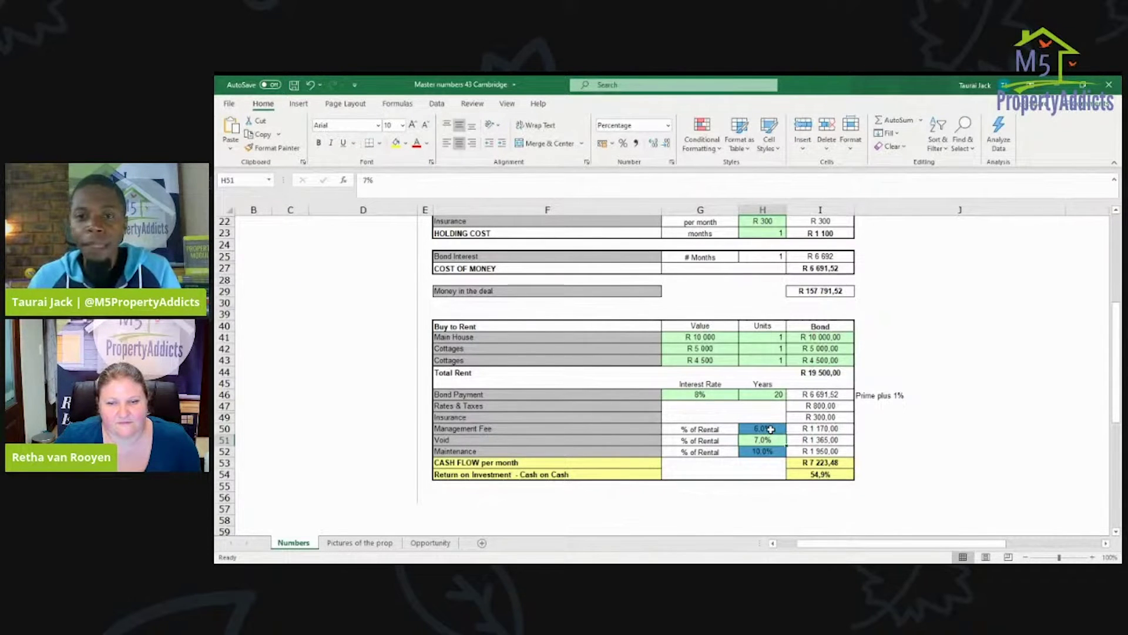
{"action": "left_click", "coordinate": [824, 431]}
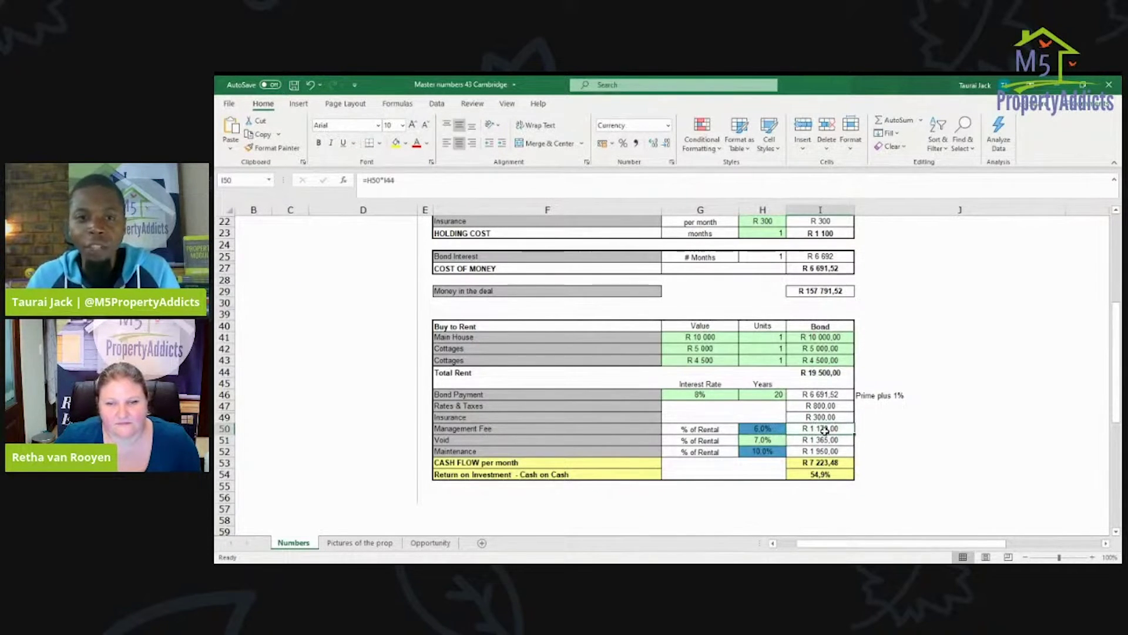
{"action": "left_click", "coordinate": [820, 441]}
{"action": "left_click", "coordinate": [755, 442]}
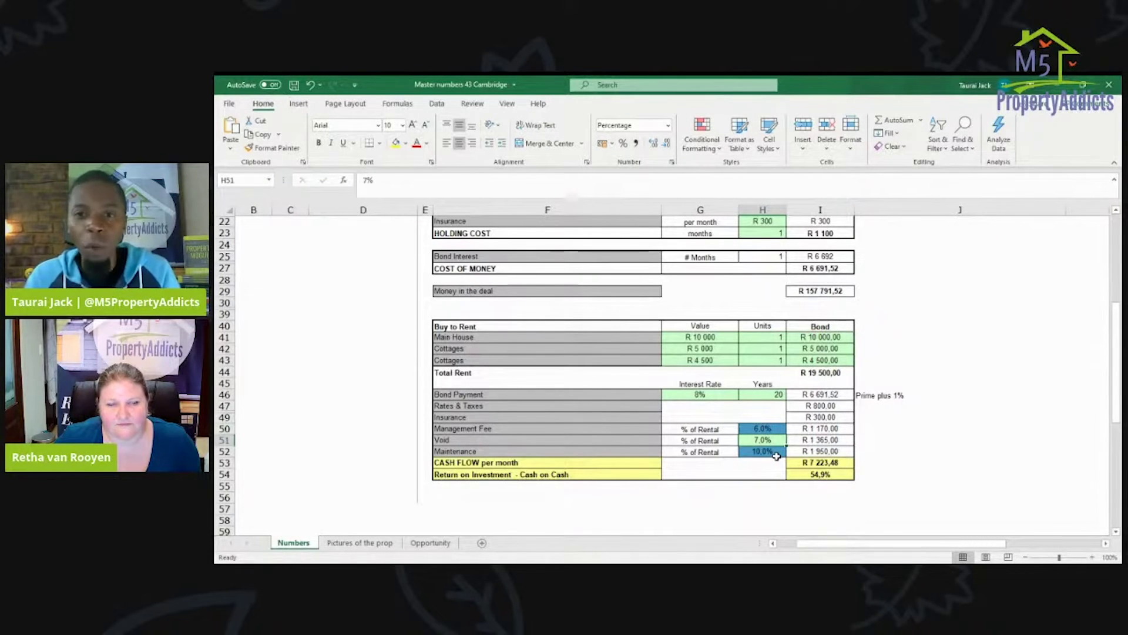
{"action": "left_click", "coordinate": [826, 473]}
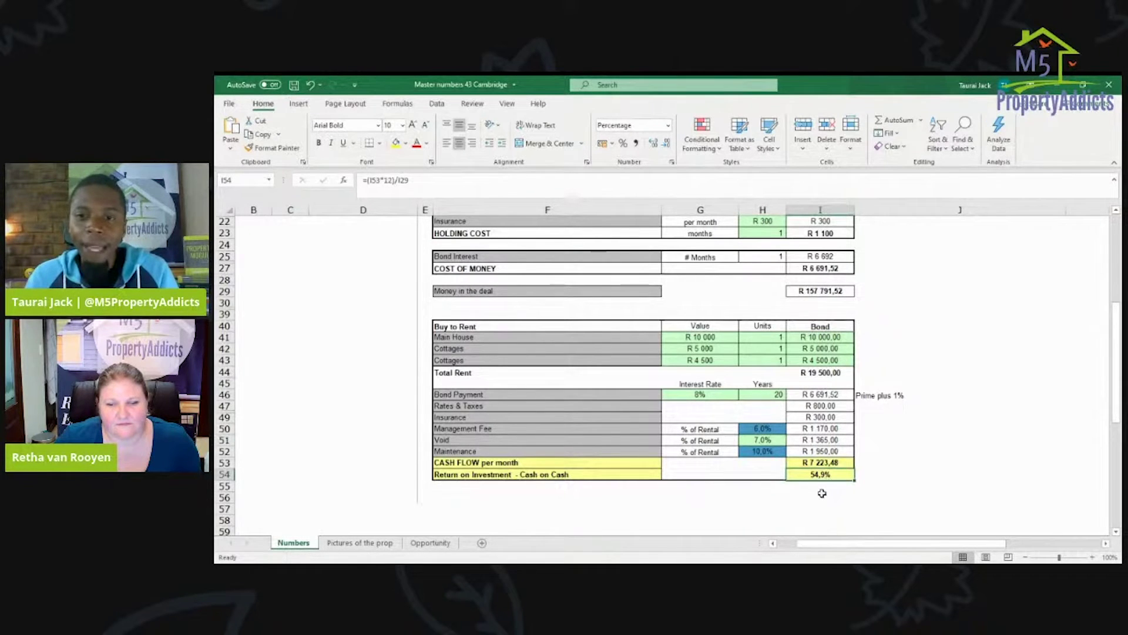